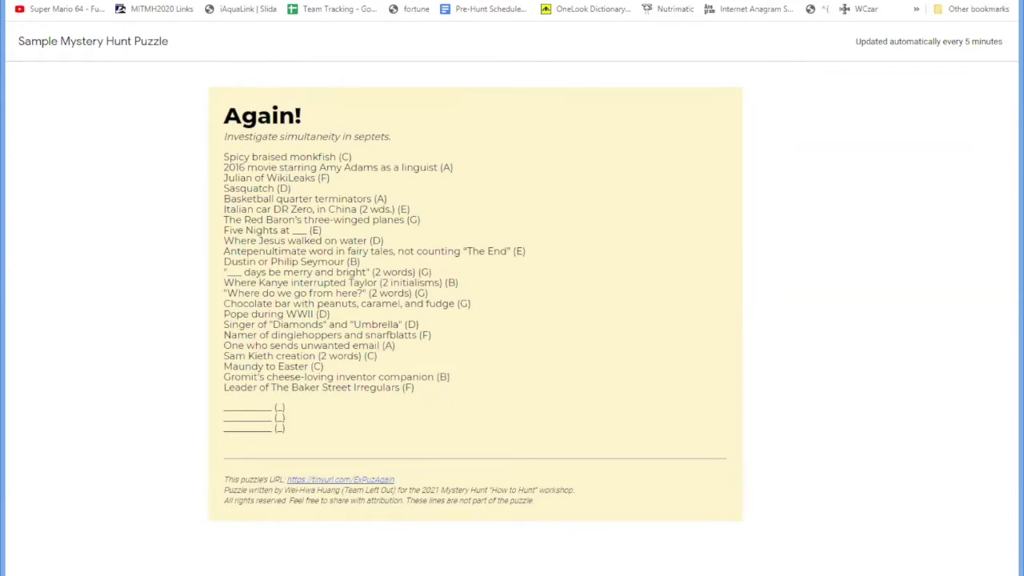
# Advance to the Again! puzzle page and zoom the browser to 110%.
pyautogui.press('Right')
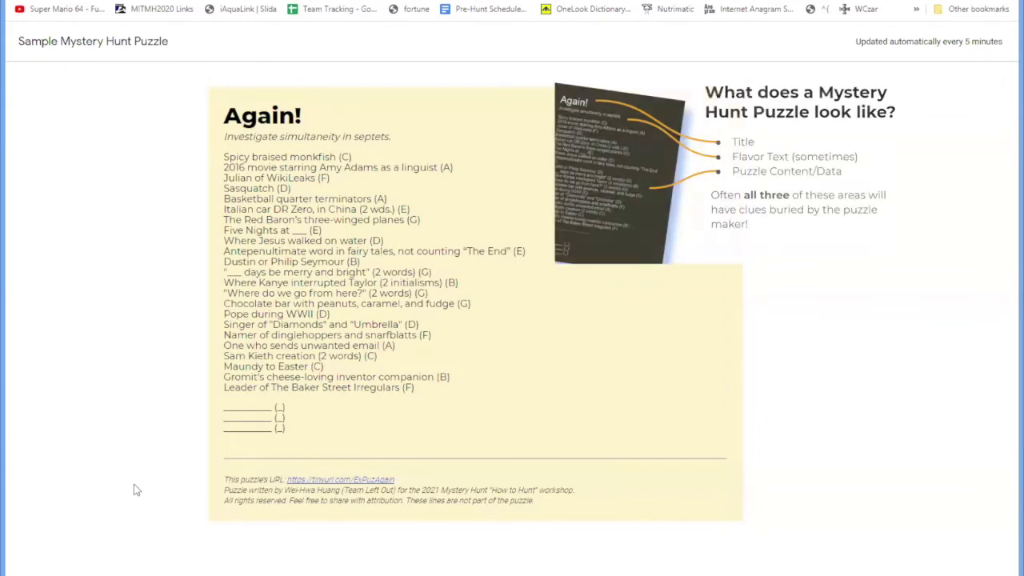
pyautogui.hotkey('ctrl', '+')
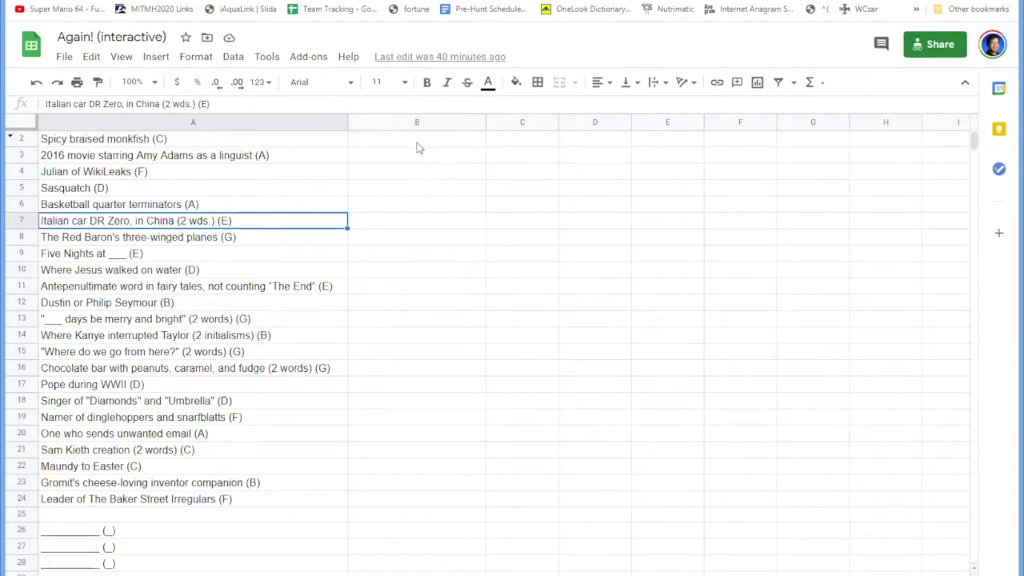
# Fill answer cells B2:B24 yellow and unhide row 1 with the puzzle's short link.
pyautogui.moveTo(416, 144); pyautogui.dragTo(407, 503)
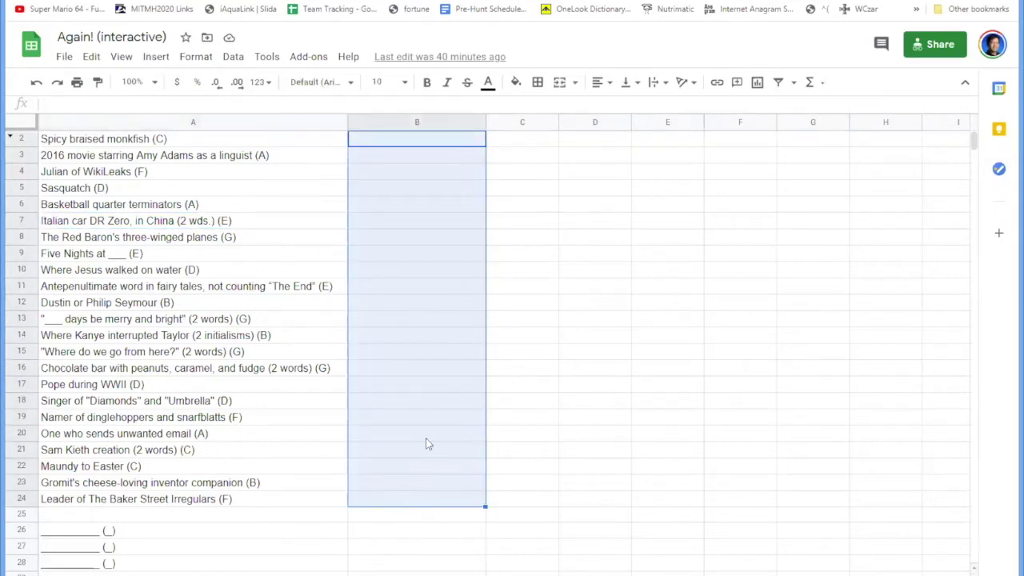
pyautogui.click(516, 83)
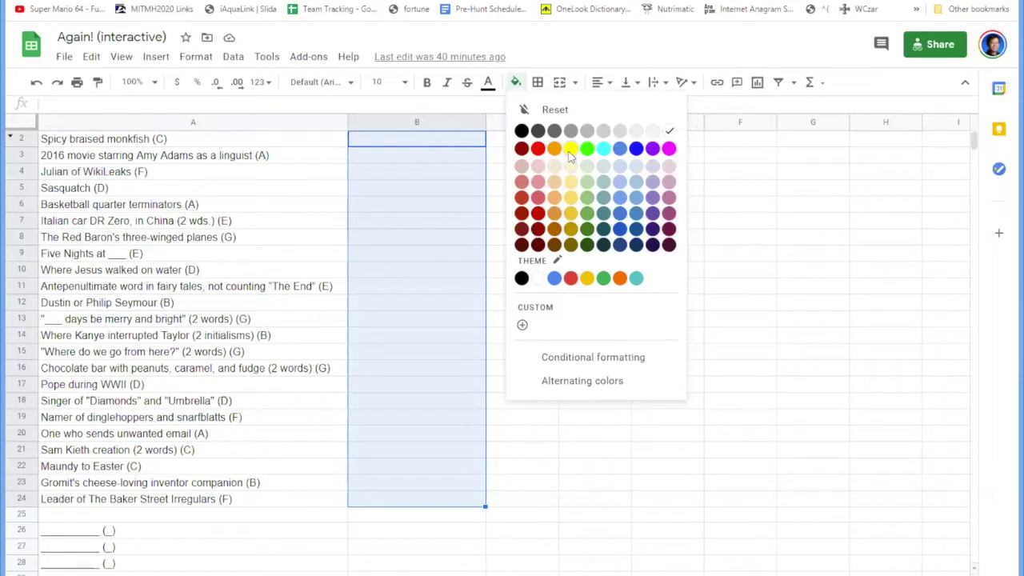
pyautogui.click(571, 148)
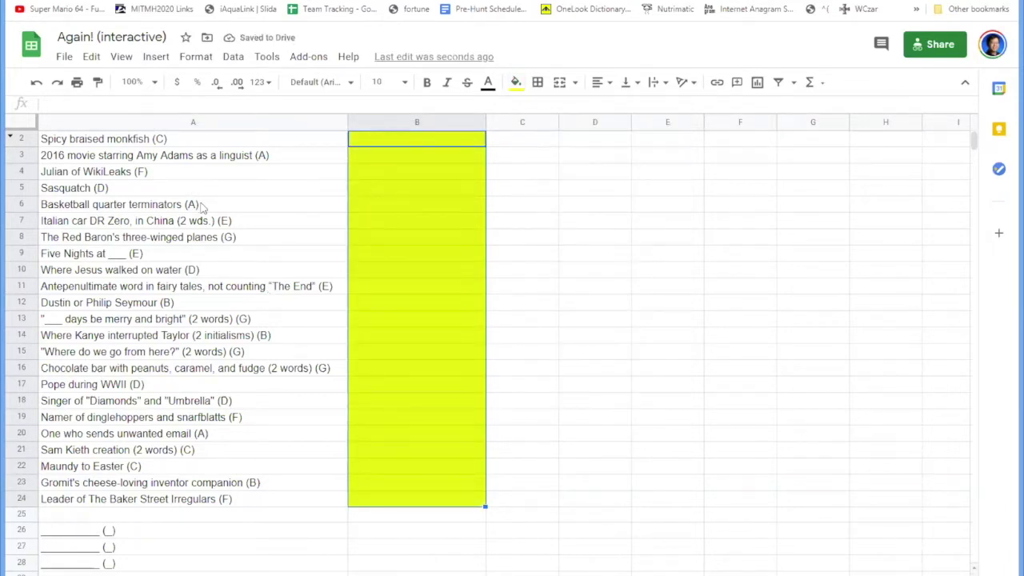
pyautogui.click(13, 139)
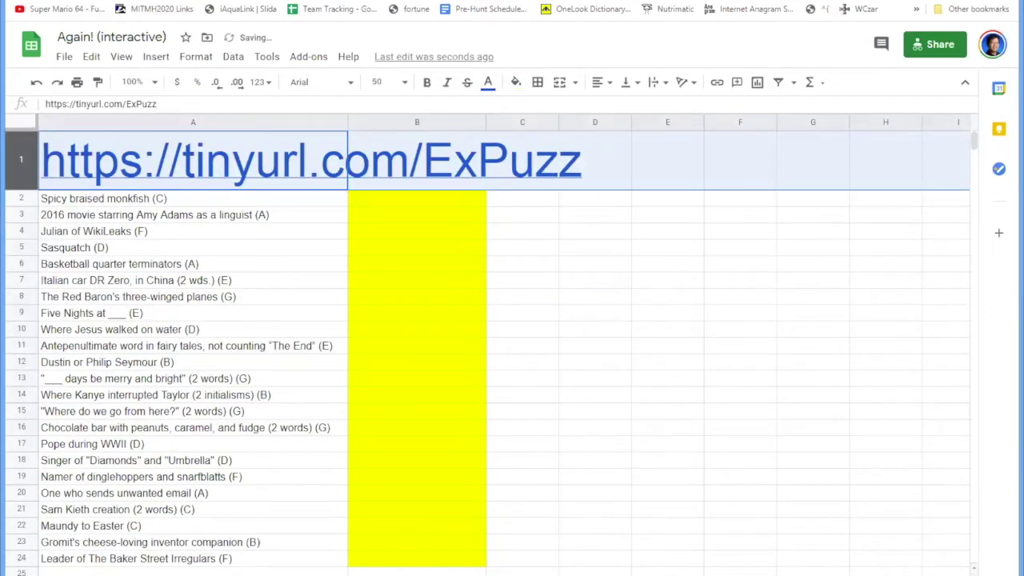
# Toggle the full-screen view on and back off, then select an empty cell.
pyautogui.hotkey('ctrl', 'shift', 'b')
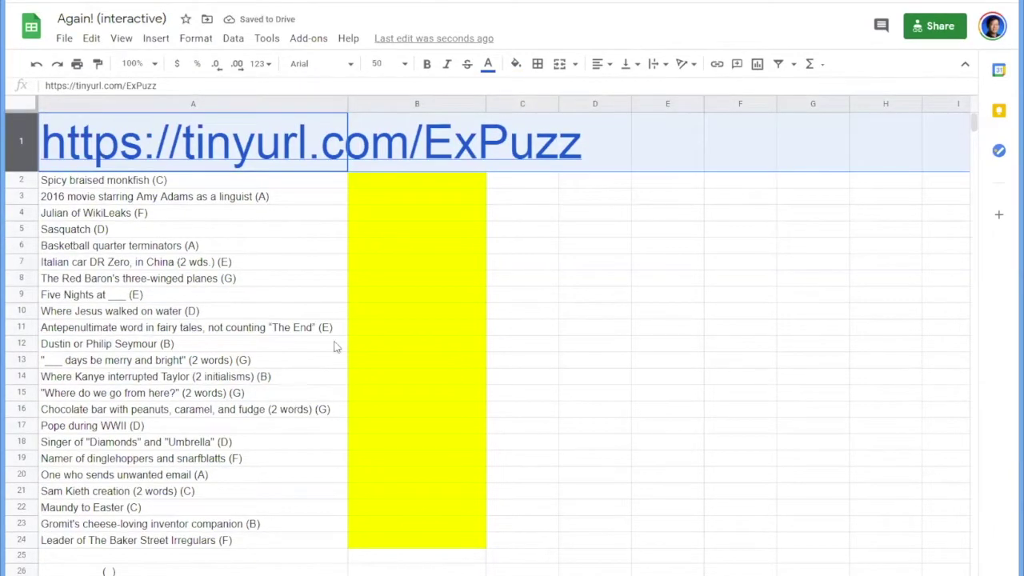
pyautogui.hotkey('ctrl', 'shift', 'b')
pyautogui.click(513, 269)
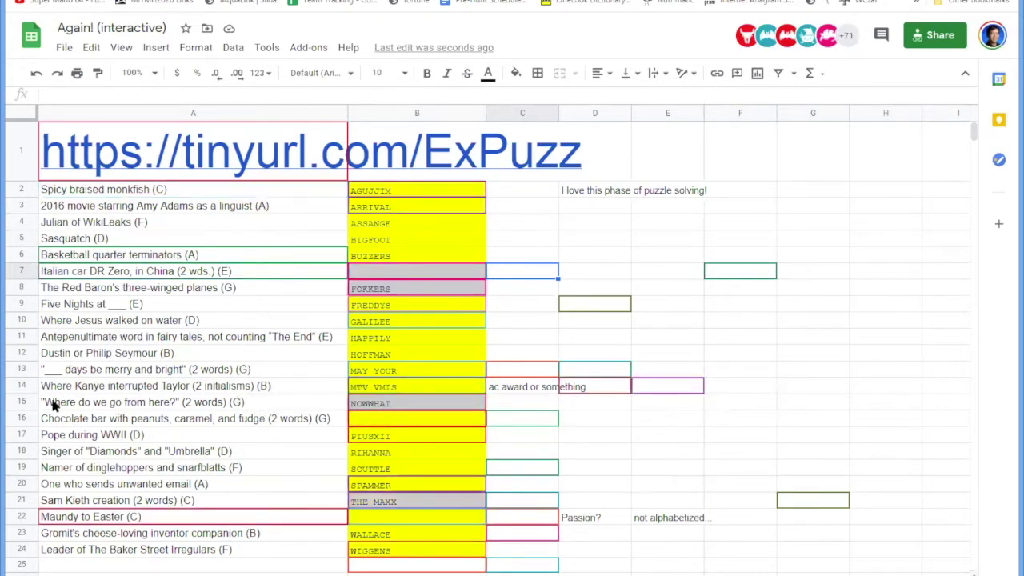
# Select the first answer cell, AGUJJIM.
pyautogui.click(417, 195)
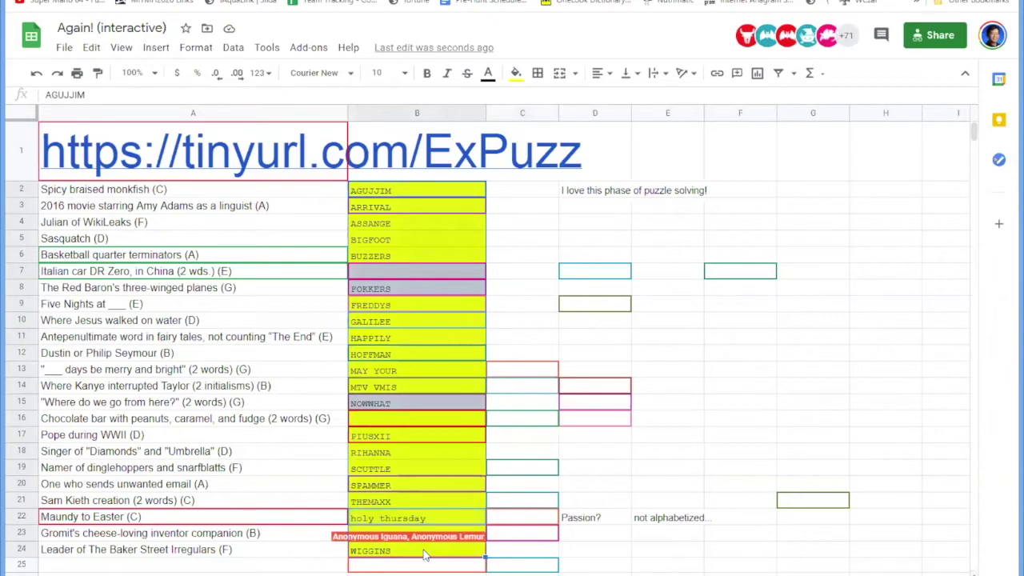
# Paste the 21 copied answers as plain values starting at B4 of the Again! spreadsheet.
pyautogui.hotkey('ctrl', 'c')
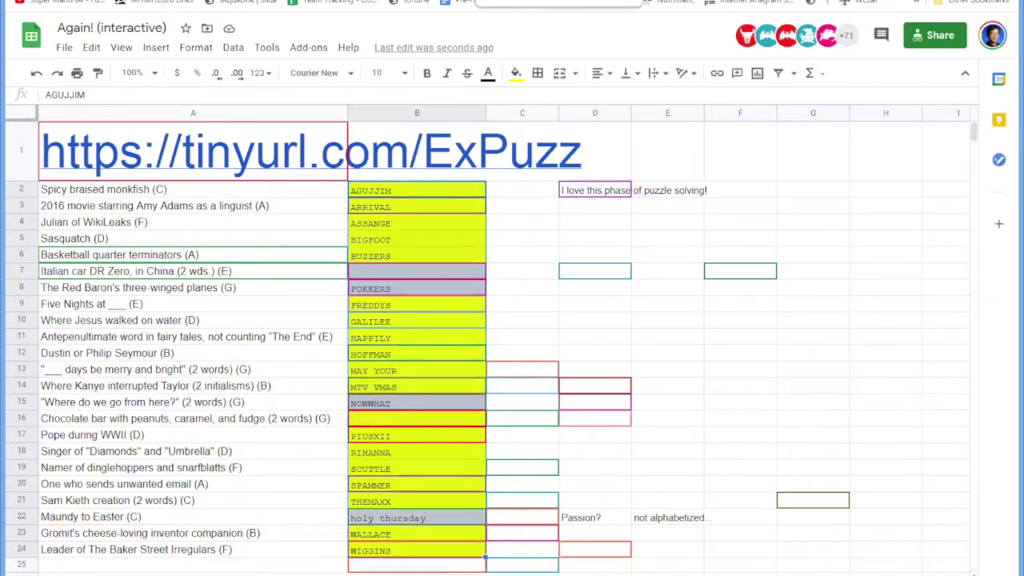
pyautogui.click(477, 2)
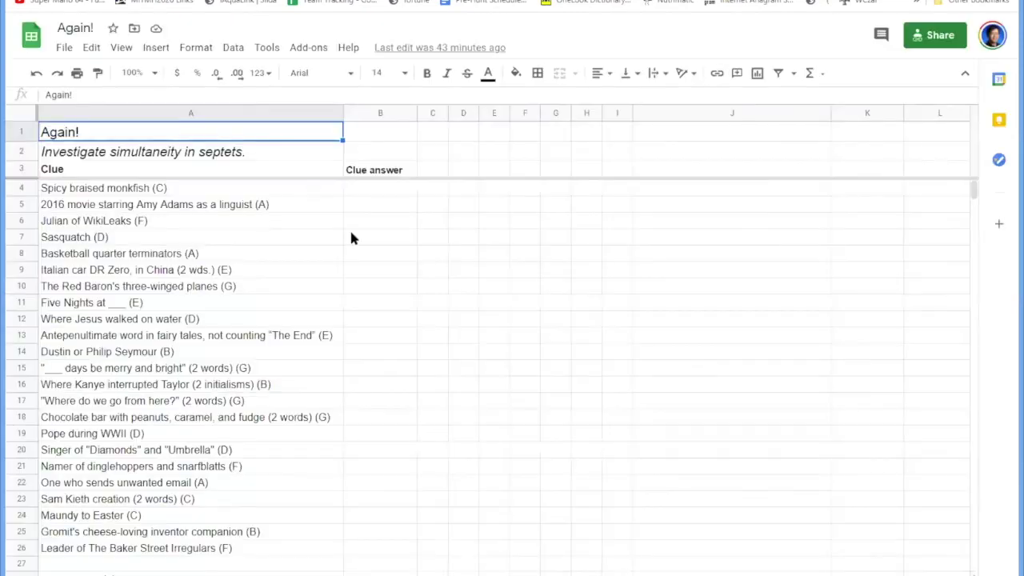
pyautogui.click(368, 189)
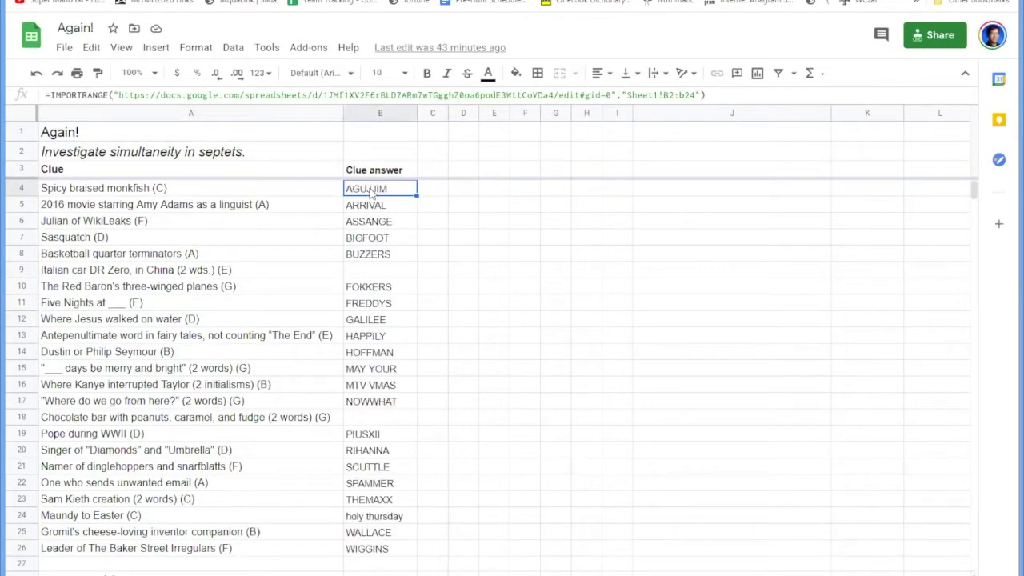
pyautogui.hotkey('ctrl', 'v')
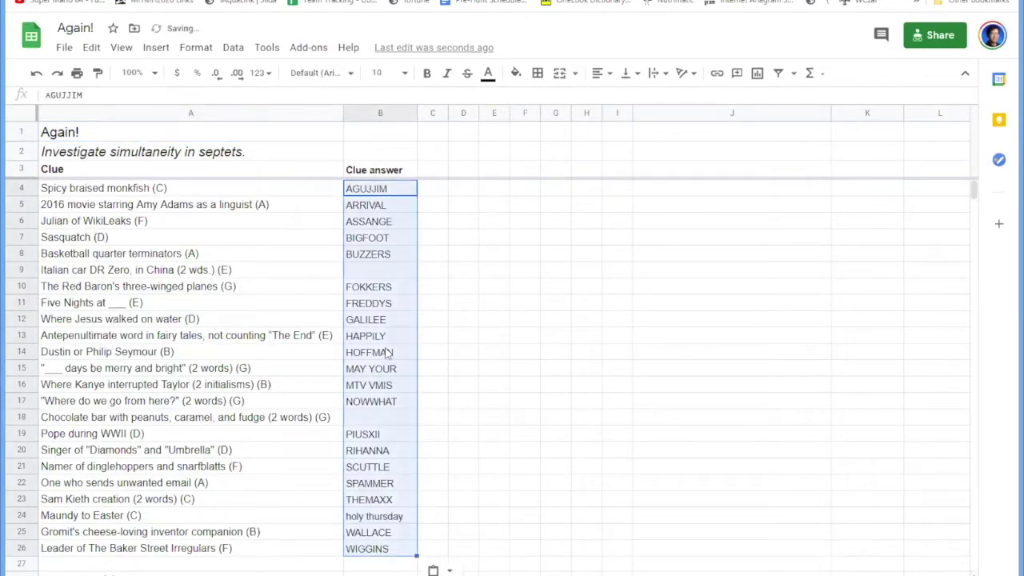
pyautogui.click(370, 208)
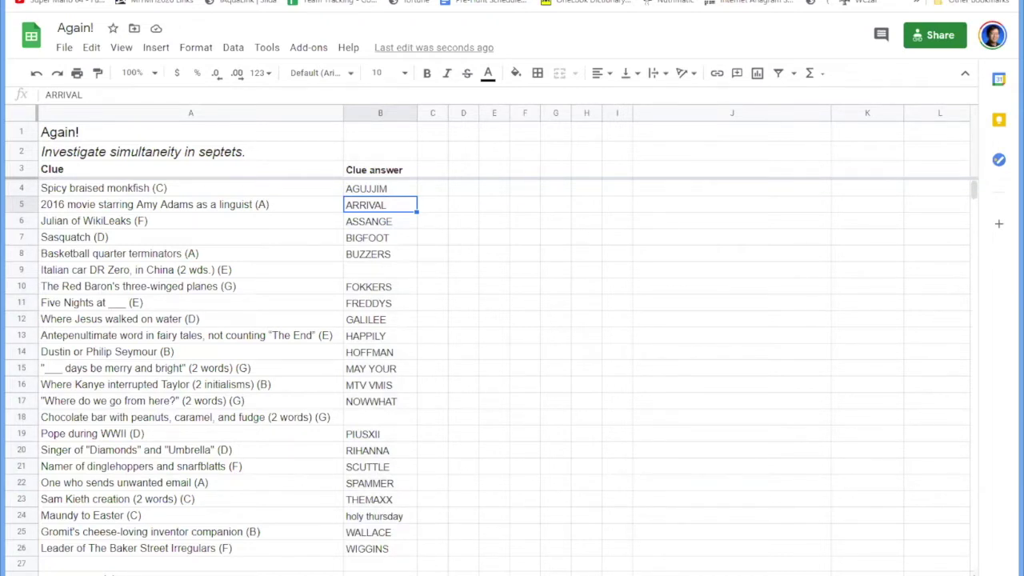
pyautogui.click(76, 138)
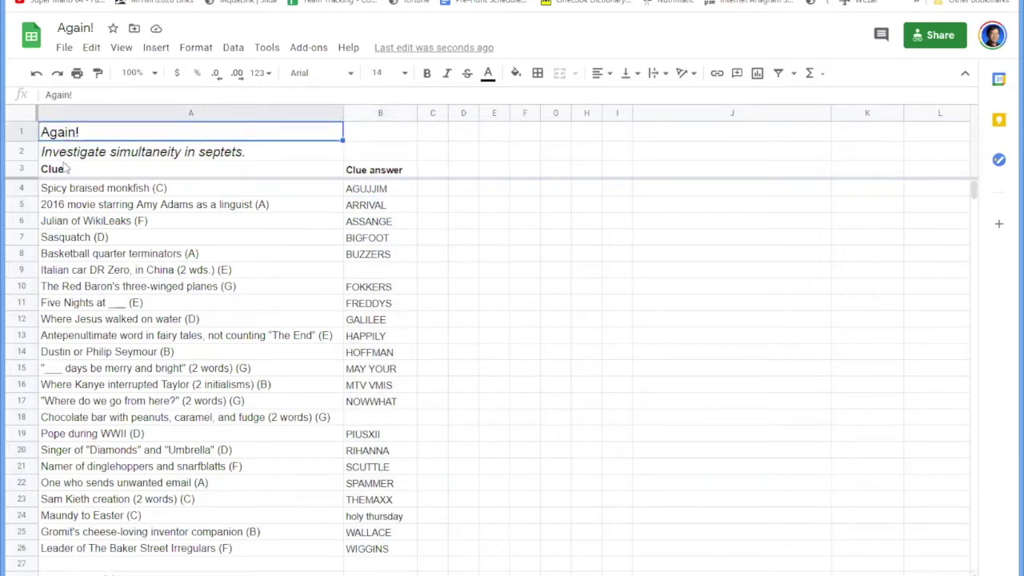
pyautogui.click(68, 175)
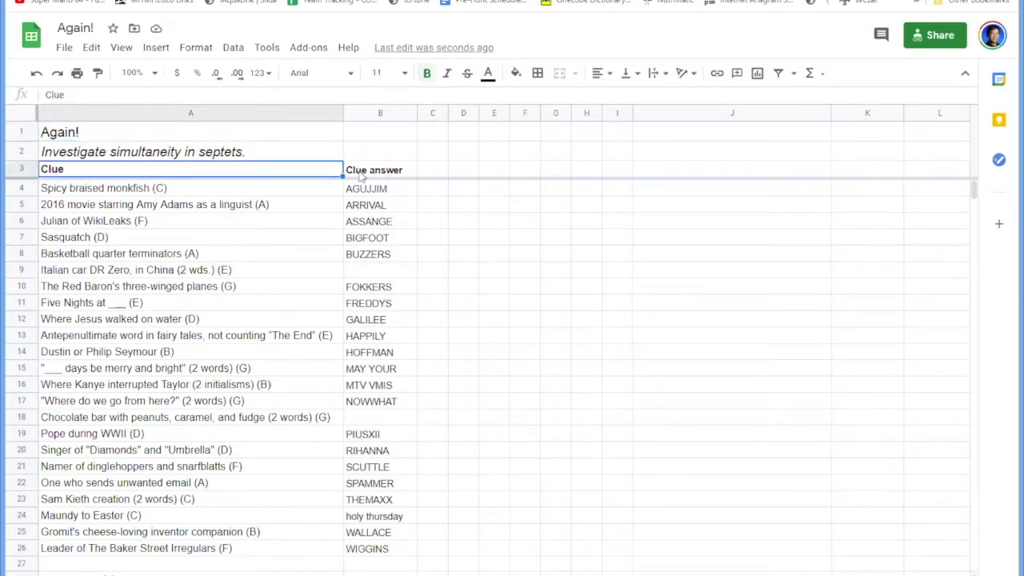
pyautogui.click(287, 137)
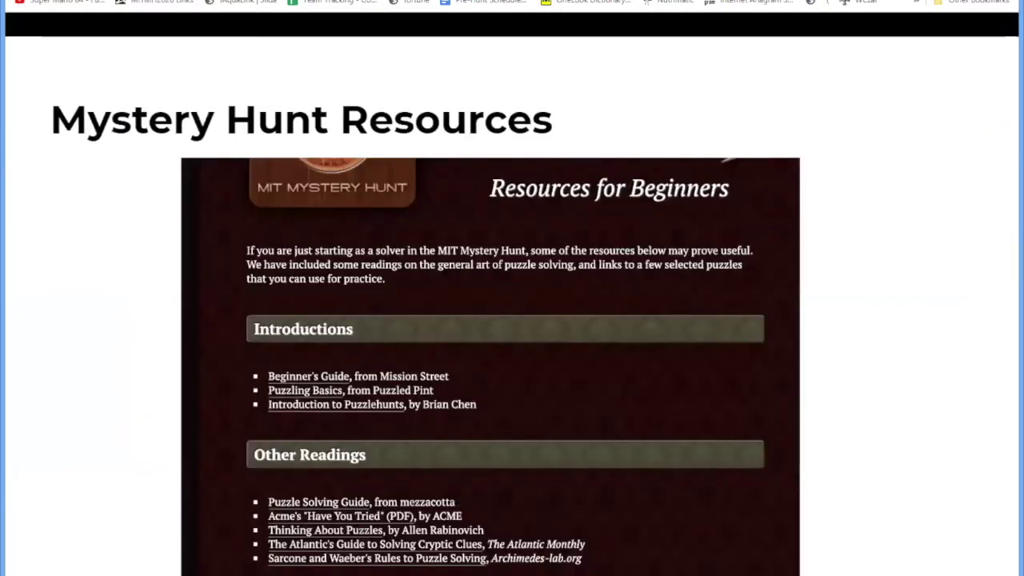
# Advance to the ISIS slide, then return to the Again! spreadsheet.
pyautogui.press('Right')
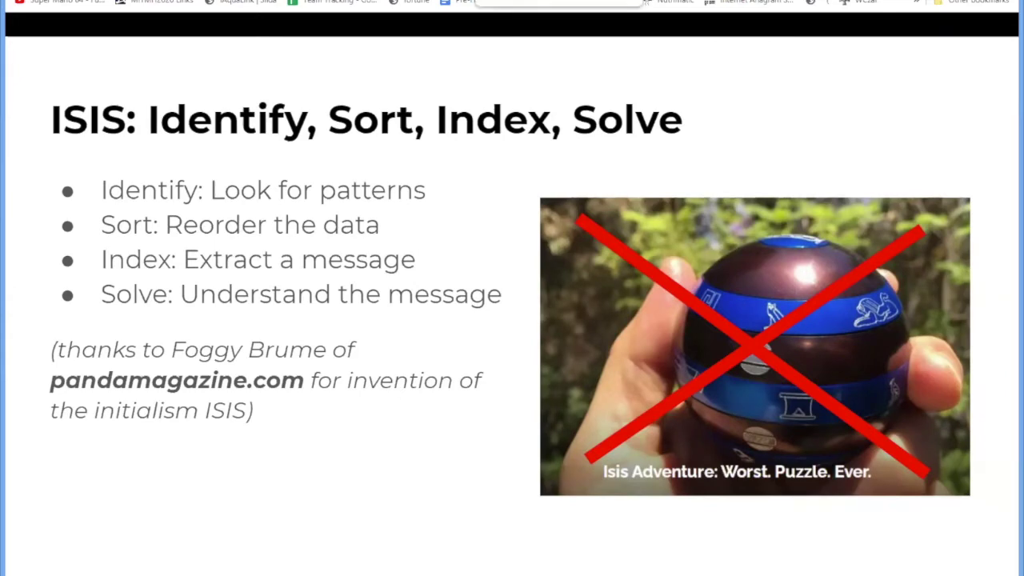
pyautogui.hotkey('ctrl', 'Tab')
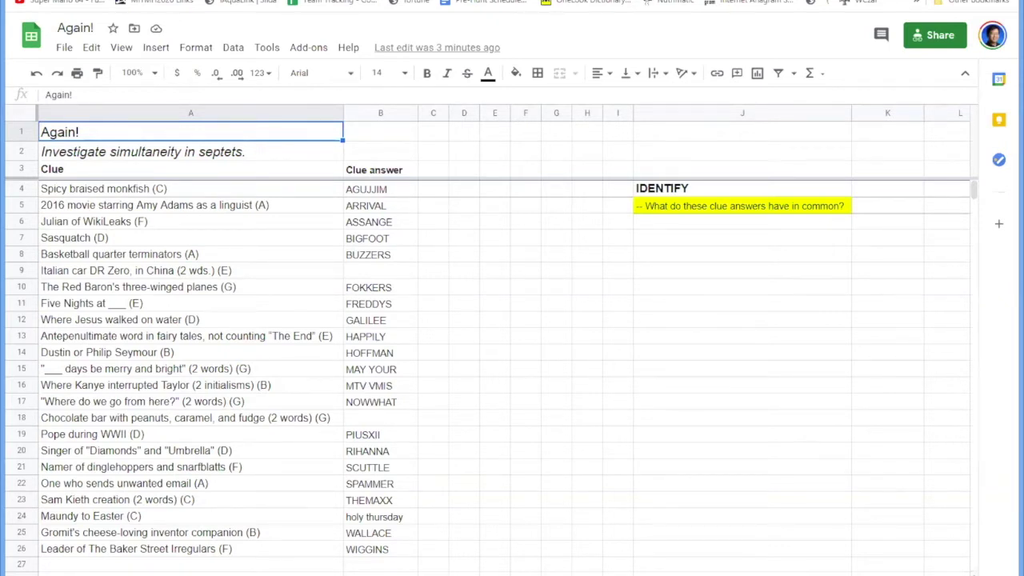
# Set the whole Clue answer column B to the Roboto Mono font.
pyautogui.click(359, 121)
pyautogui.click(352, 74)
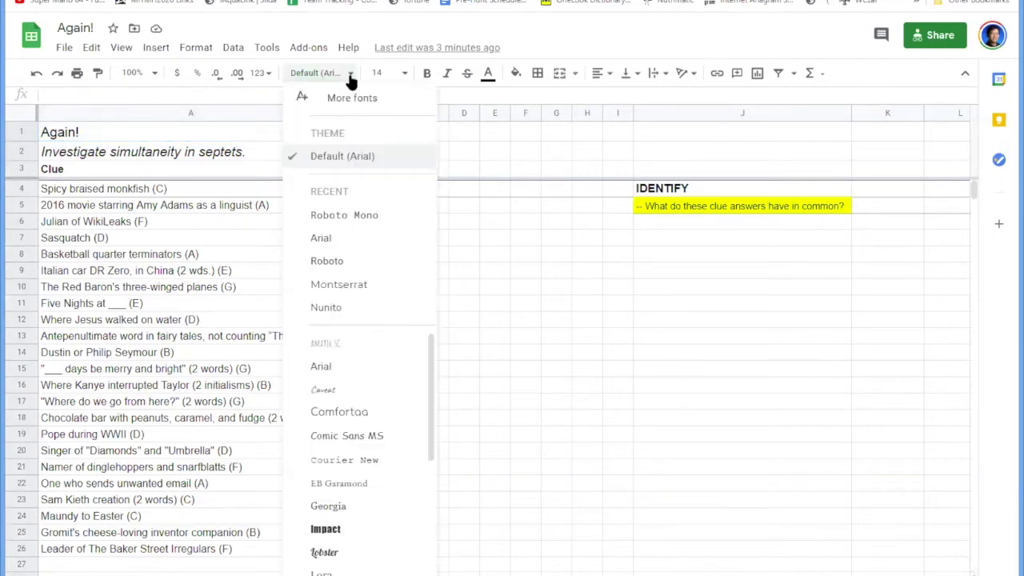
pyautogui.click(361, 216)
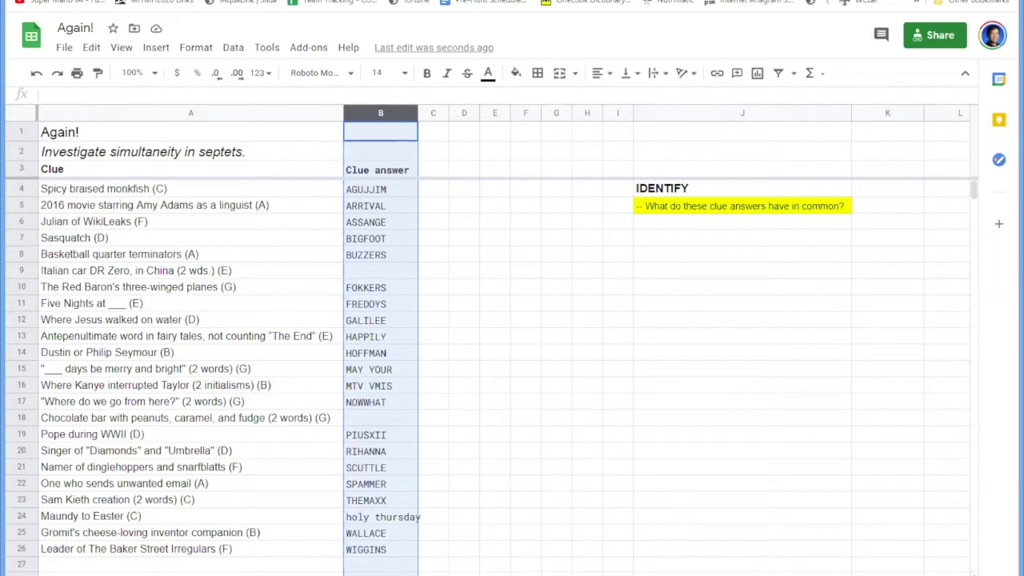
# Deselect column B by selecting an empty cell.
pyautogui.click(437, 520)
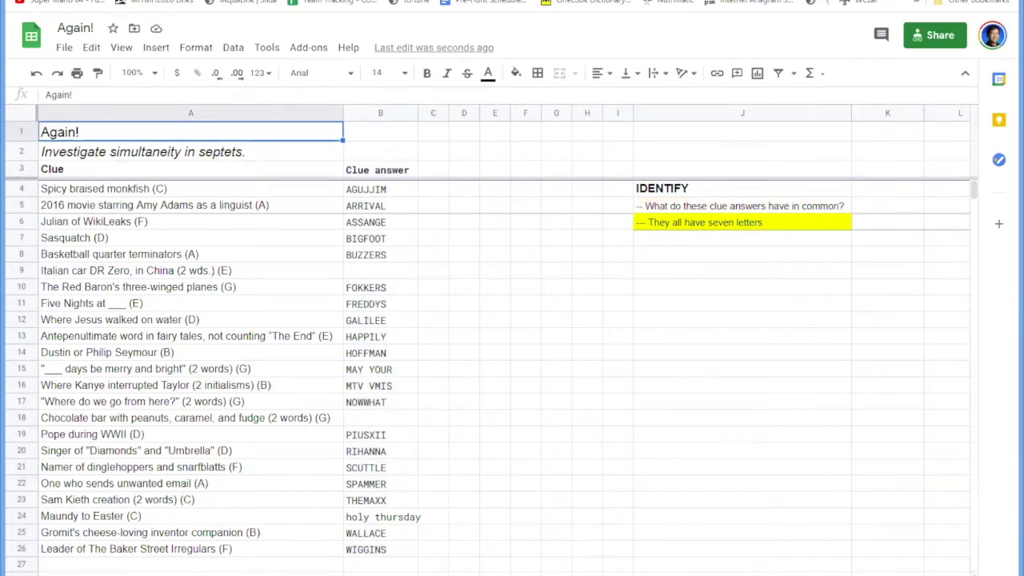
pyautogui.click(231, 159)
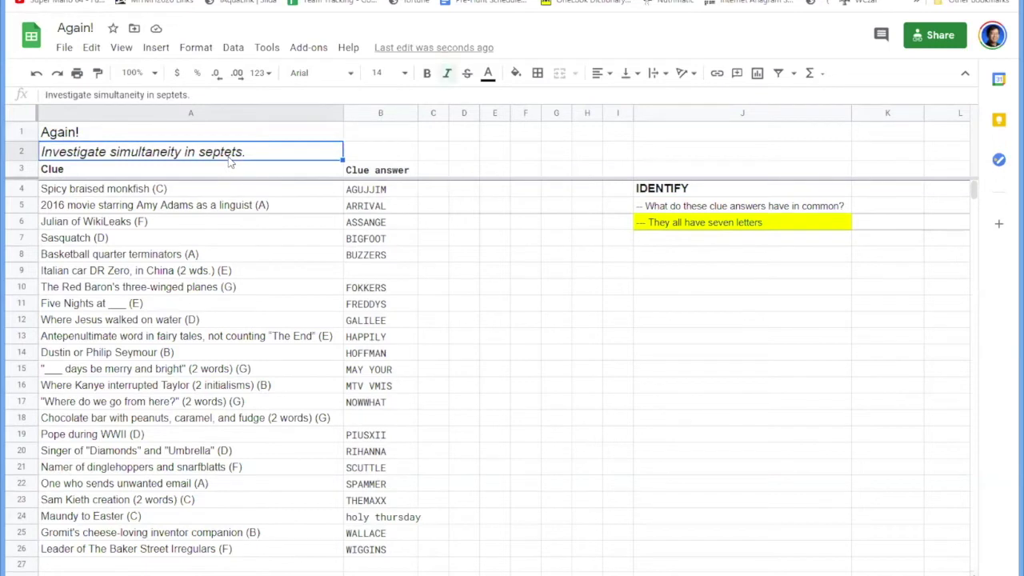
pyautogui.doubleClick(217, 151)
pyautogui.doubleClick(216, 150)
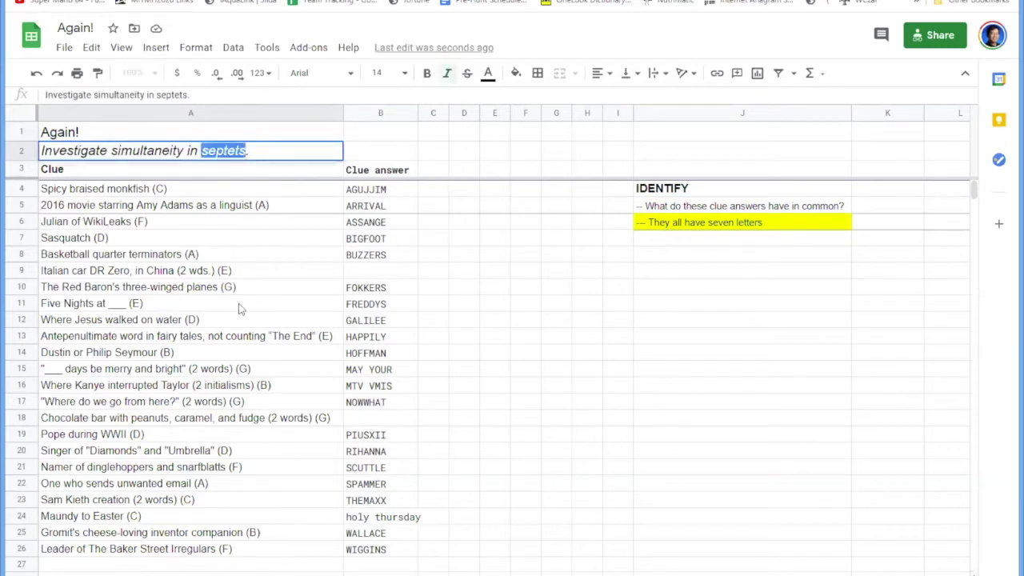
pyautogui.click(383, 520)
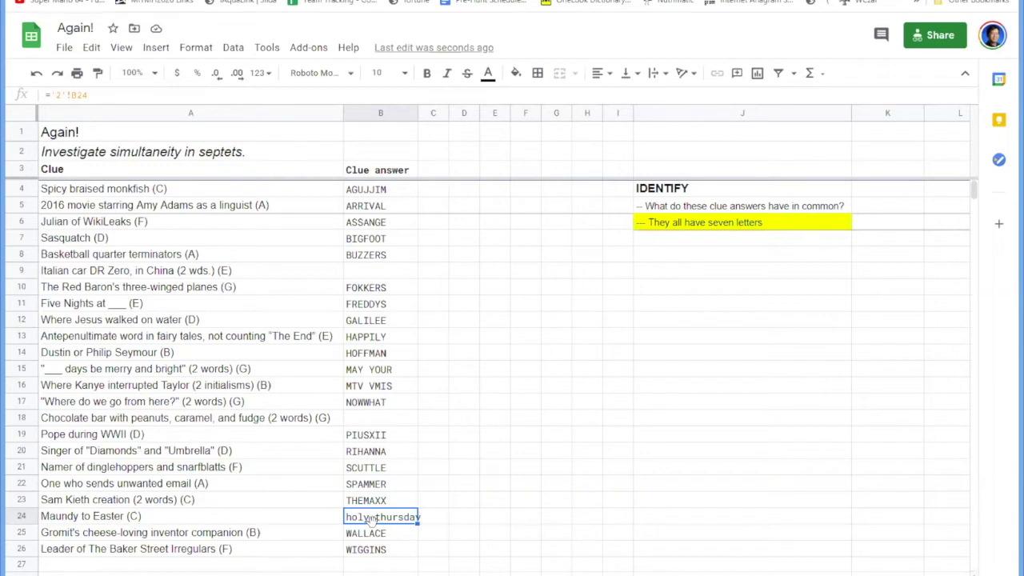
# Enter ??? placeholders in answer cells B24, B18 and B9.
pyautogui.write('???')
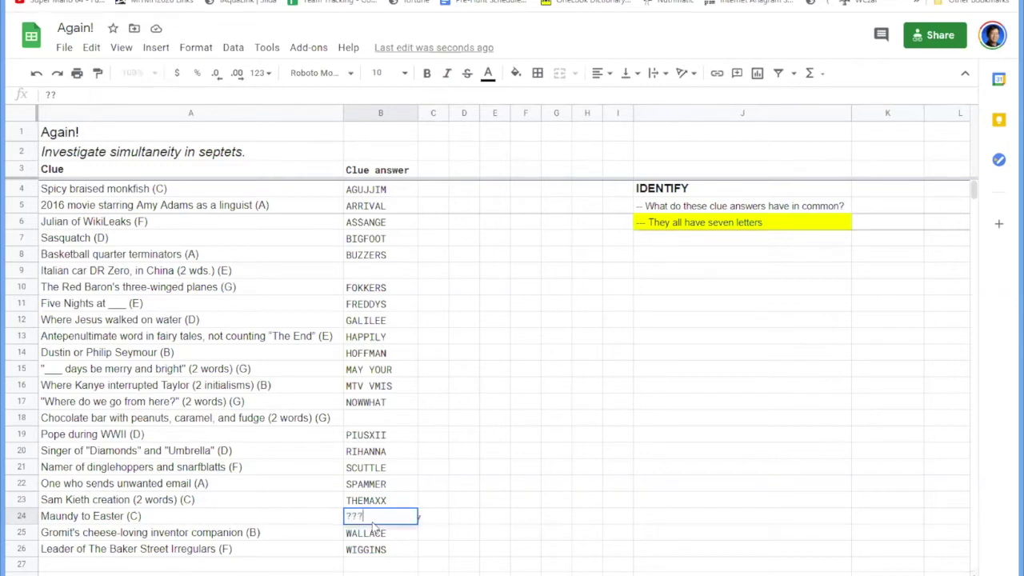
pyautogui.press('Return')
pyautogui.click(375, 419)
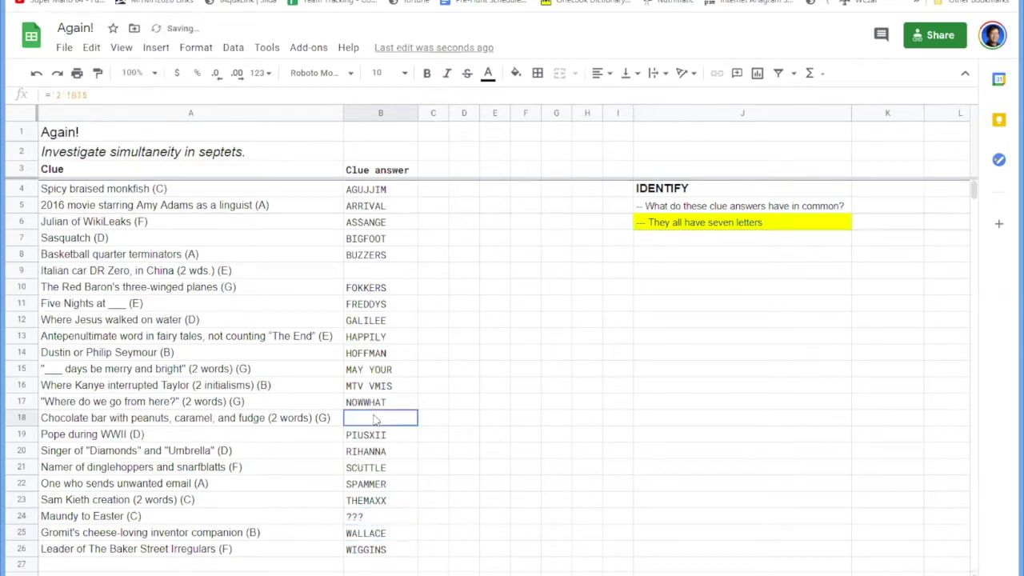
pyautogui.write('???')
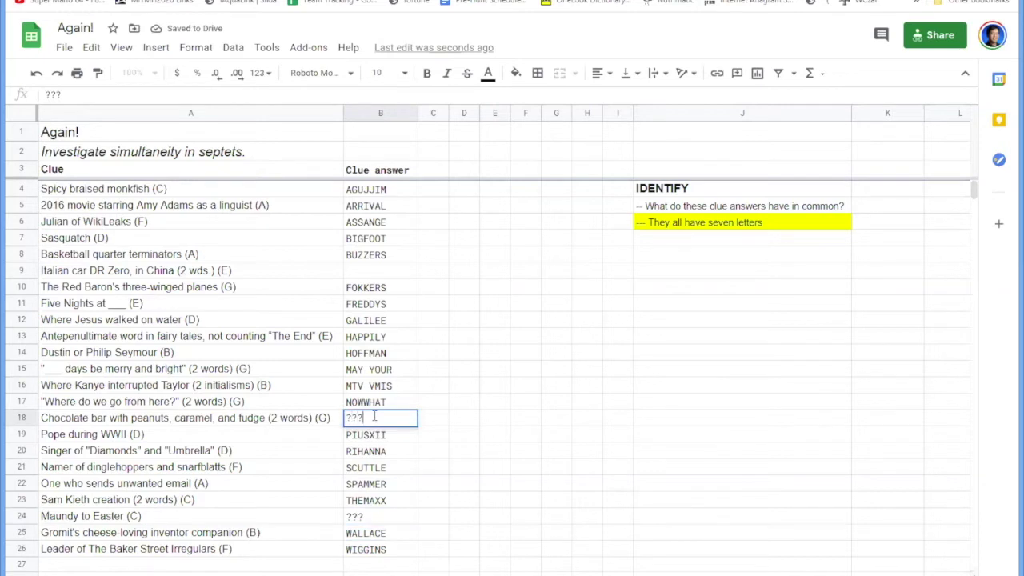
pyautogui.press('Return')
pyautogui.click(374, 273)
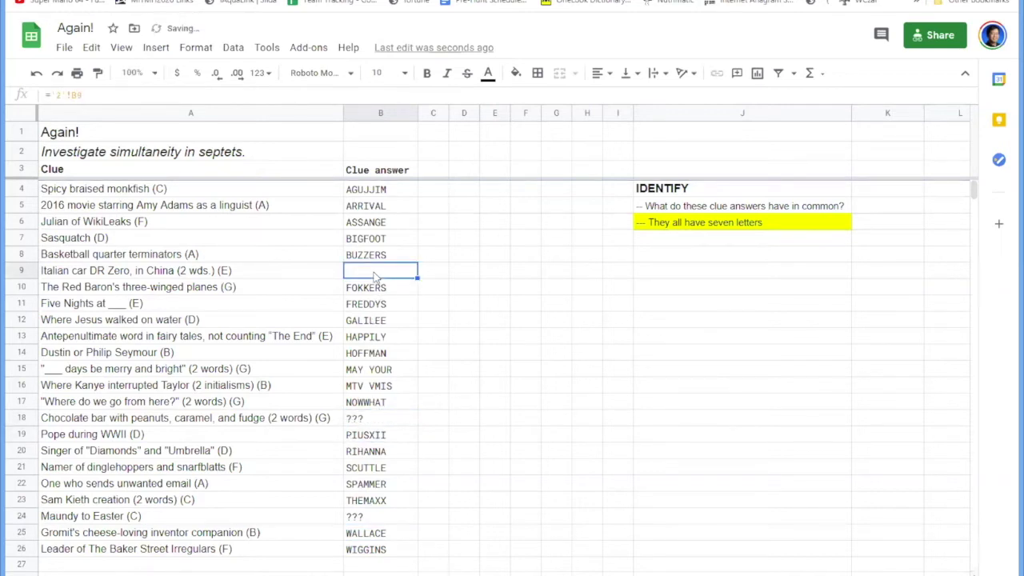
pyautogui.write('???')
pyautogui.press('Return')
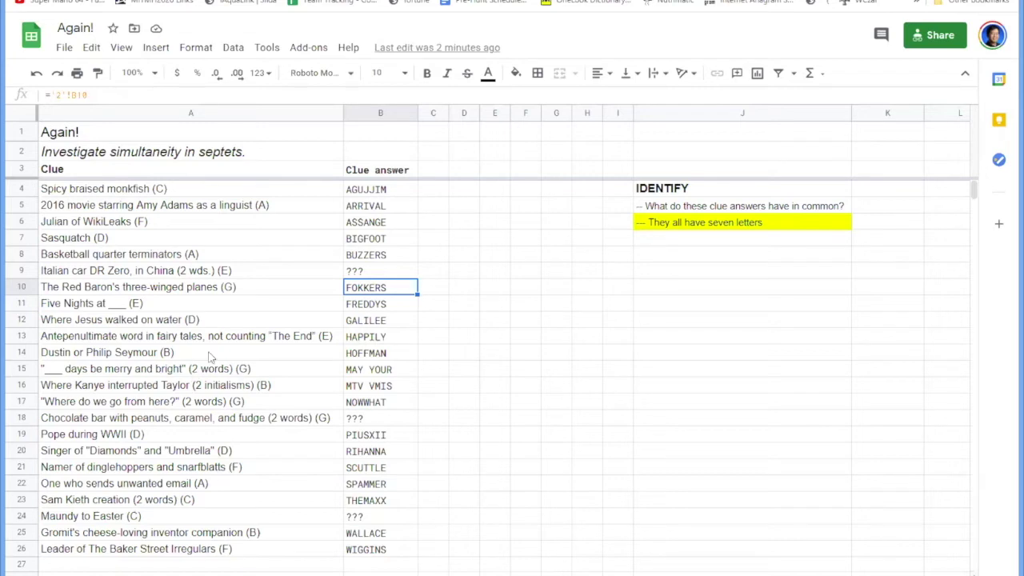
# Add the hint (B..F) before ??? in B9 and (N..P) before ??? in B18.
pyautogui.doubleClick(372, 272)
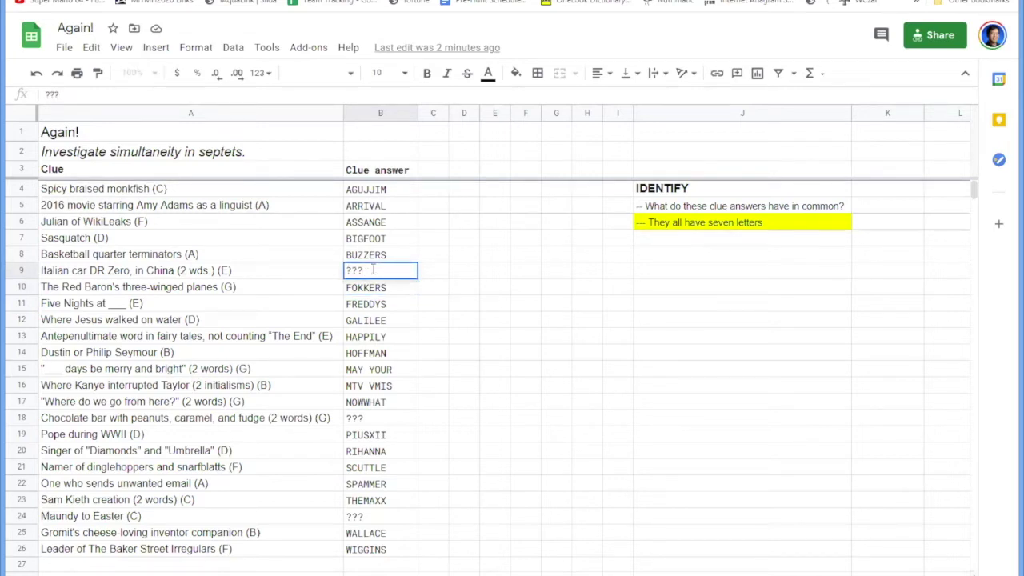
pyautogui.write('(B..F)')
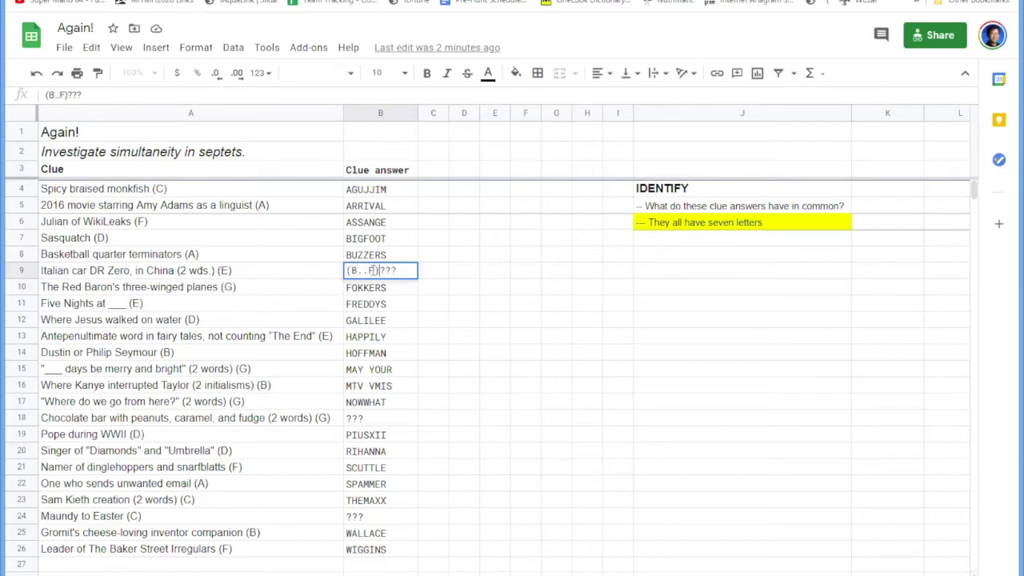
pyautogui.doubleClick(375, 419)
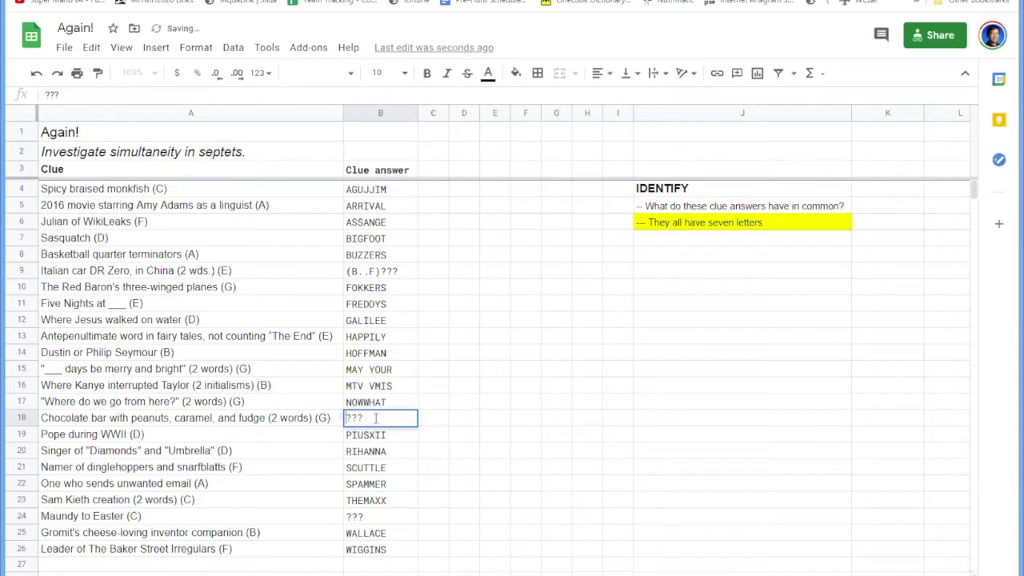
pyautogui.write('(N')
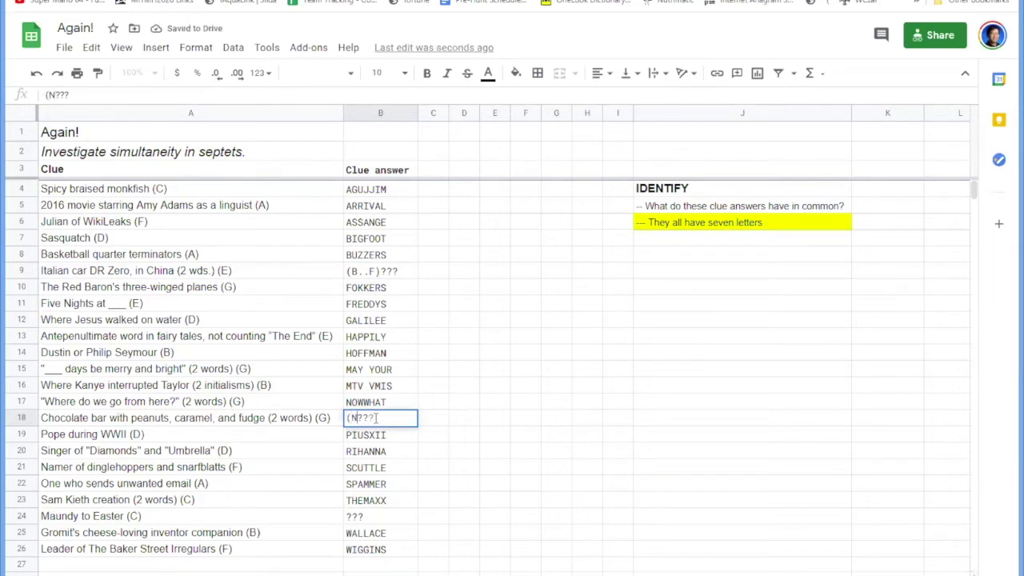
pyautogui.write('..P)')
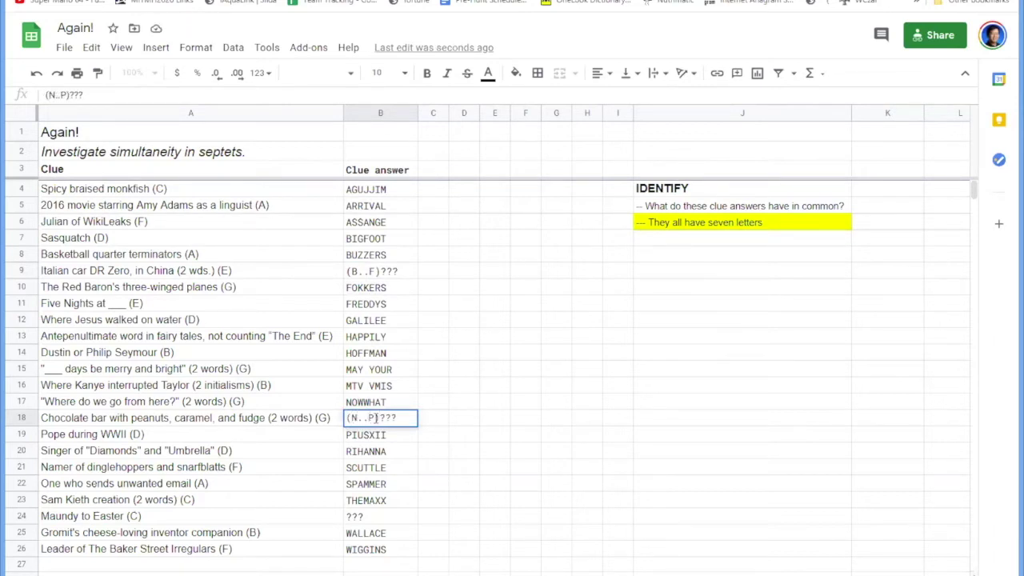
pyautogui.press('Return')
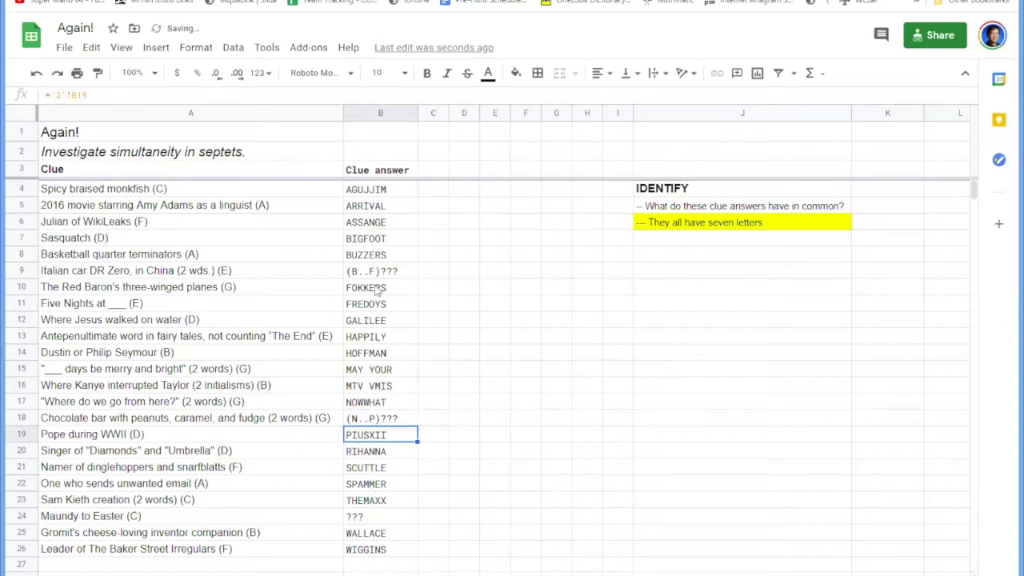
# Enter OH HENRY in B18 and TRIDUUM in B24, and start typing CHERYS in B9.
pyautogui.click(370, 422)
pyautogui.write('OH HENRY')
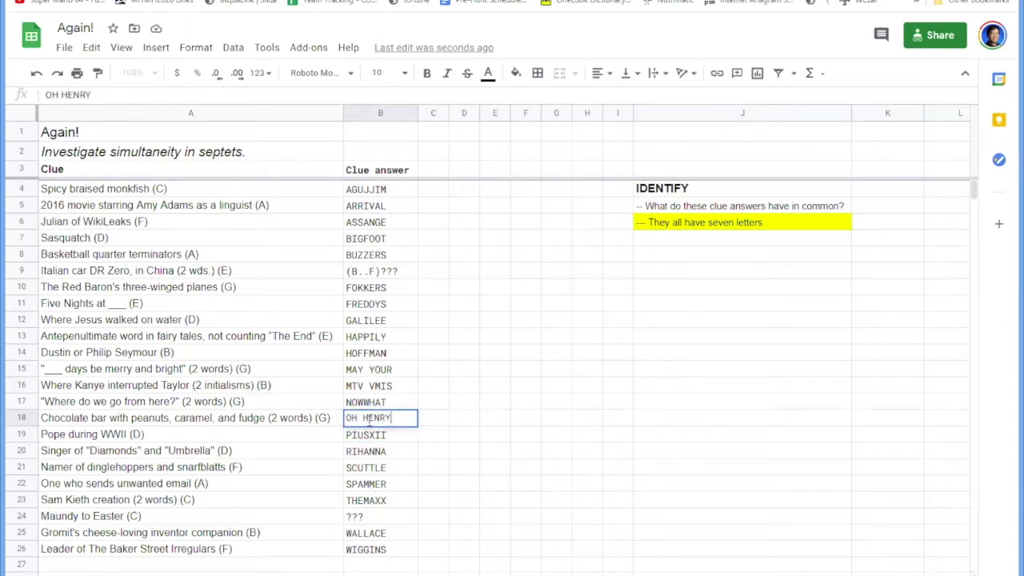
pyautogui.press('Return')
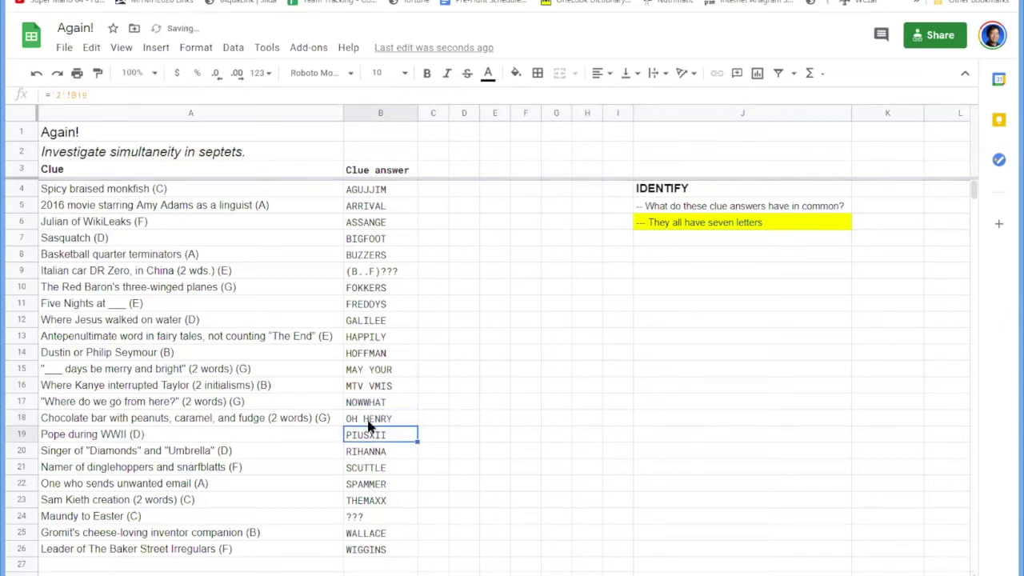
pyautogui.click(370, 520)
pyautogui.write('TRIDUUM')
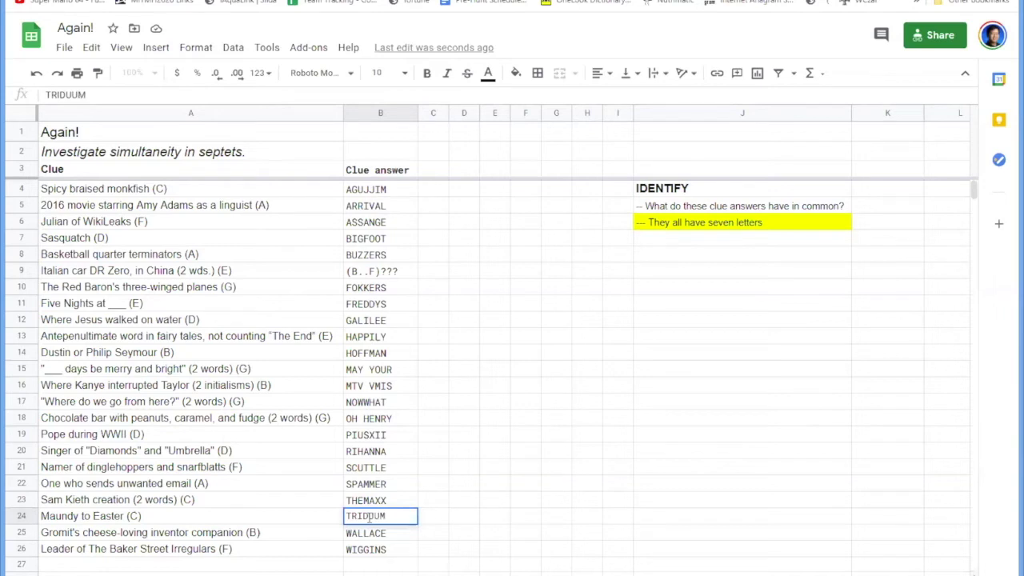
pyautogui.press('Return')
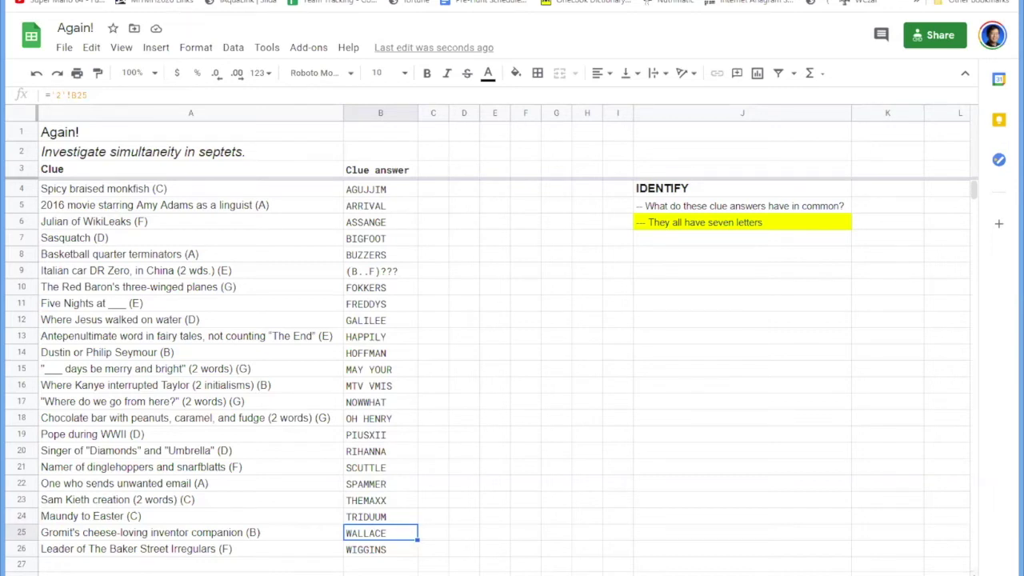
pyautogui.click(365, 272)
pyautogui.write('CHE')
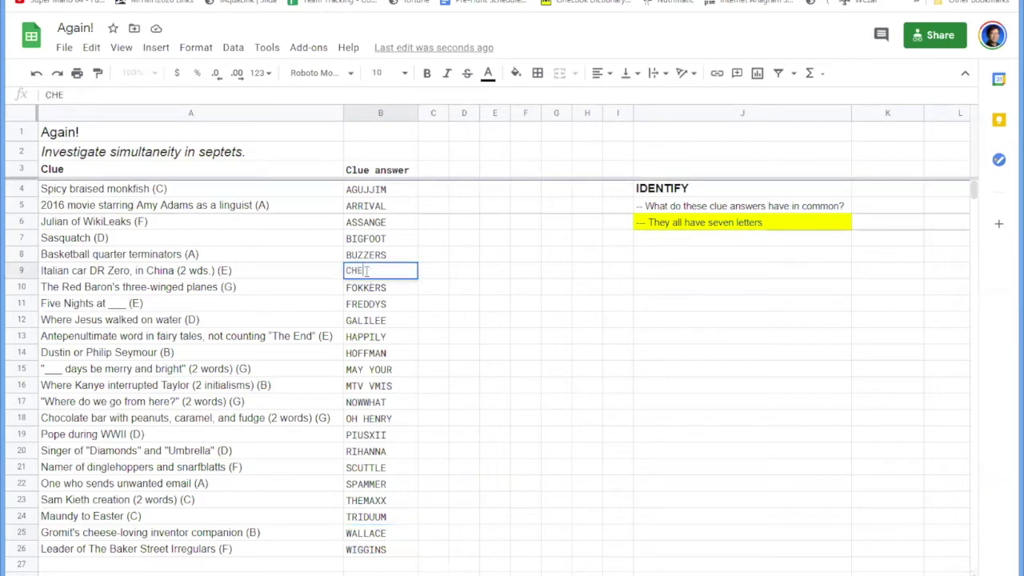
pyautogui.write('RYS')
# Correct the B9 answer so it reads CHERY QQ.
pyautogui.press('BackSpace')
pyautogui.write('QQ')
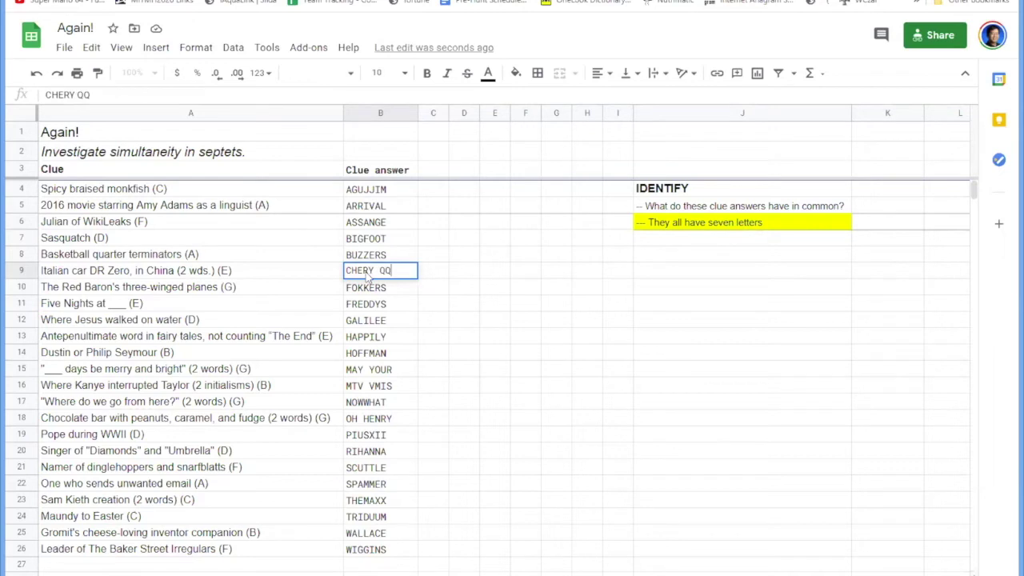
pyautogui.press('Return')
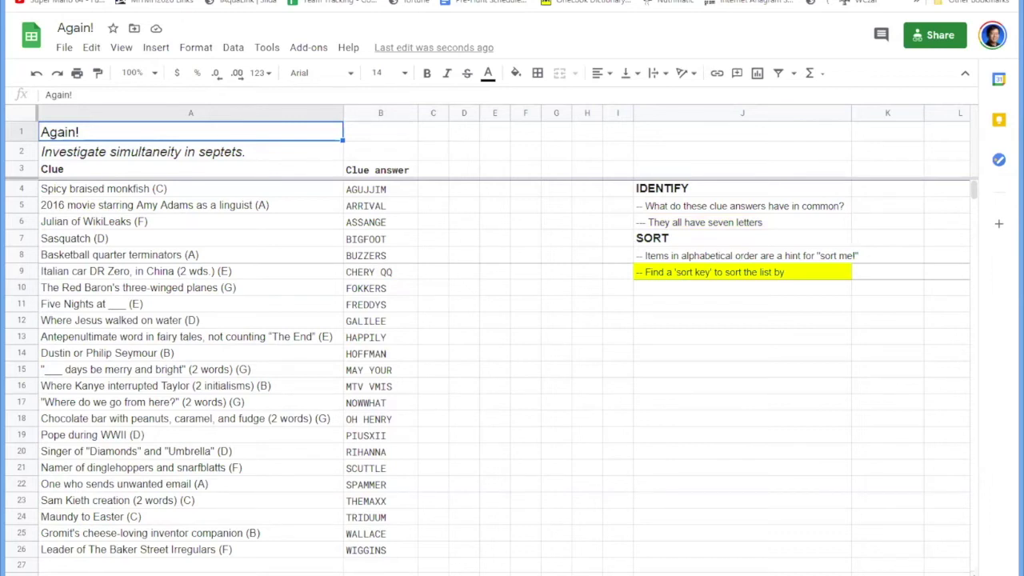
pyautogui.moveTo(366, 192); pyautogui.dragTo(384, 500)
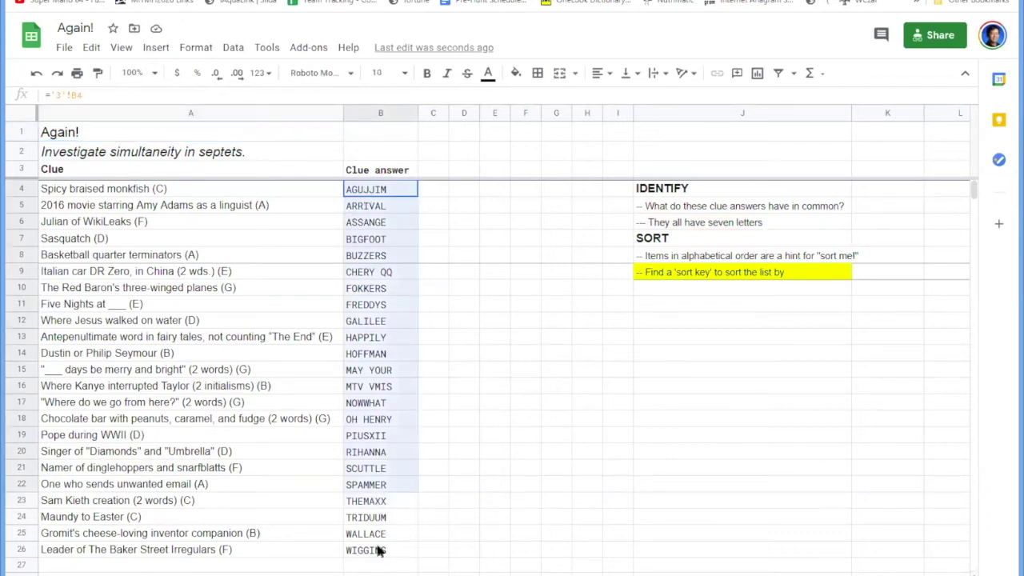
pyautogui.moveTo(381, 550); pyautogui.dragTo(382, 552)
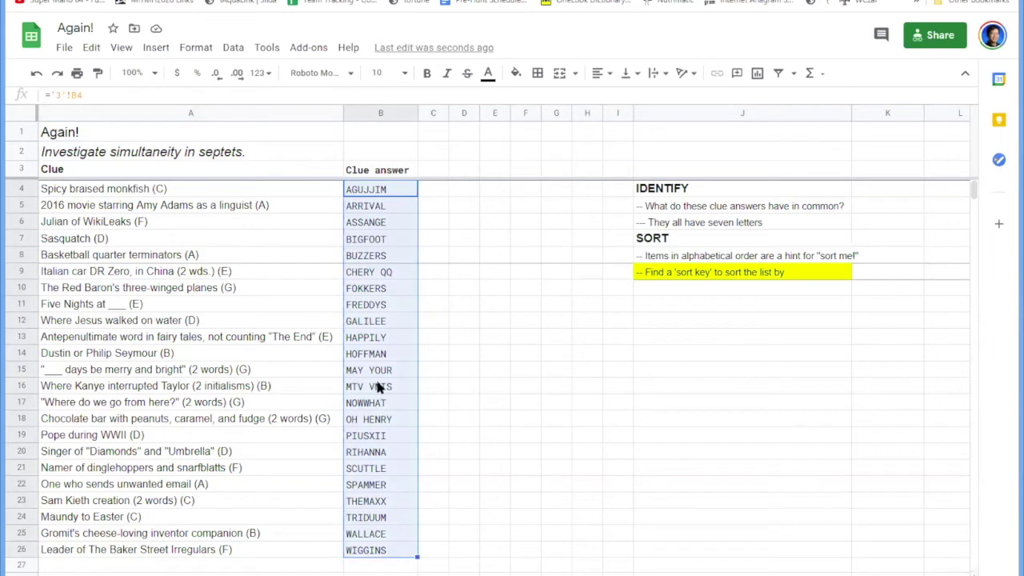
pyautogui.click(515, 73)
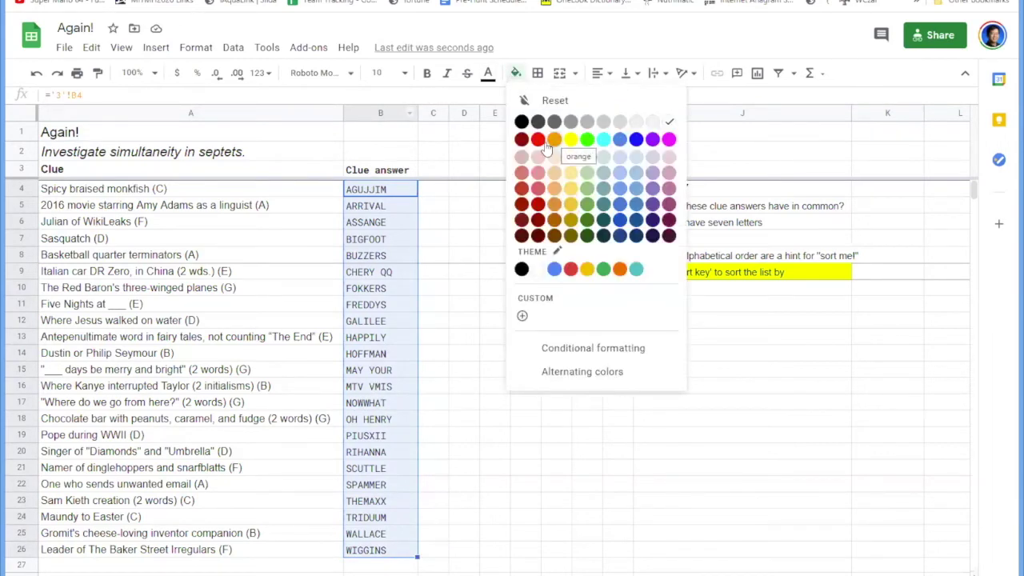
pyautogui.click(377, 240)
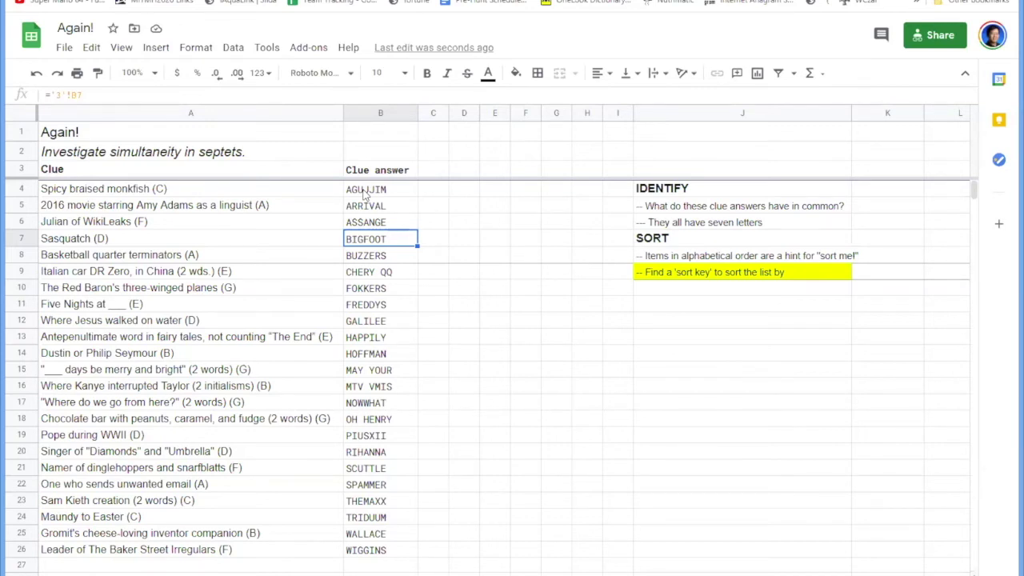
pyautogui.click(453, 323)
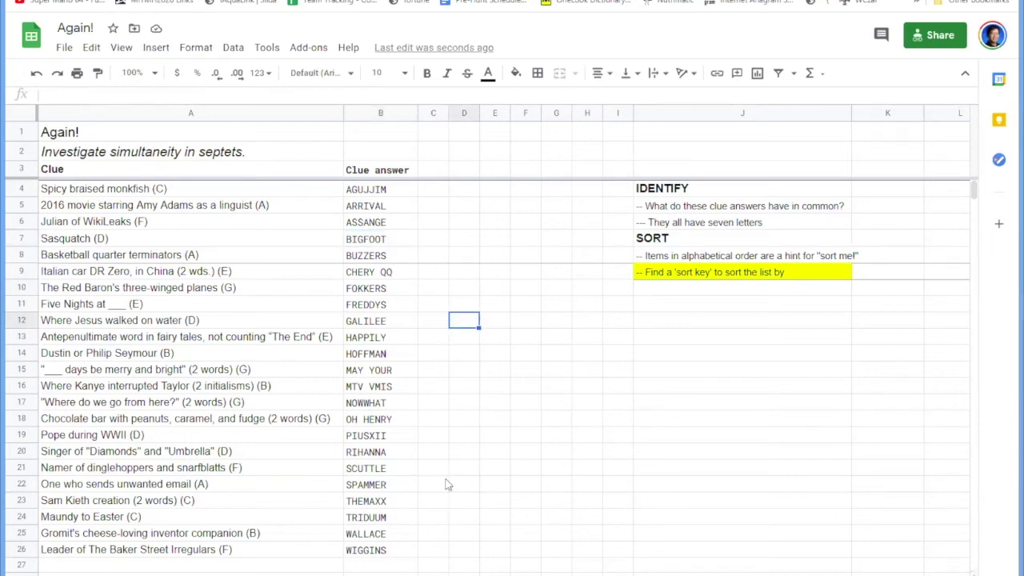
# Select the first clue cells, then move to D4 at ARRIVAL's row for the 2x column.
pyautogui.click(207, 186)
pyautogui.click(231, 211)
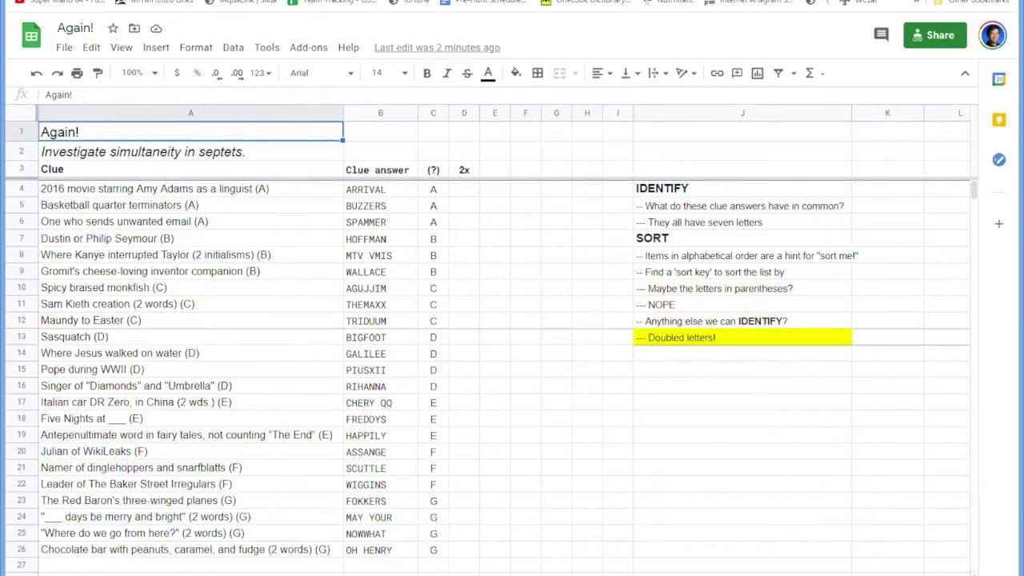
pyautogui.click(461, 192)
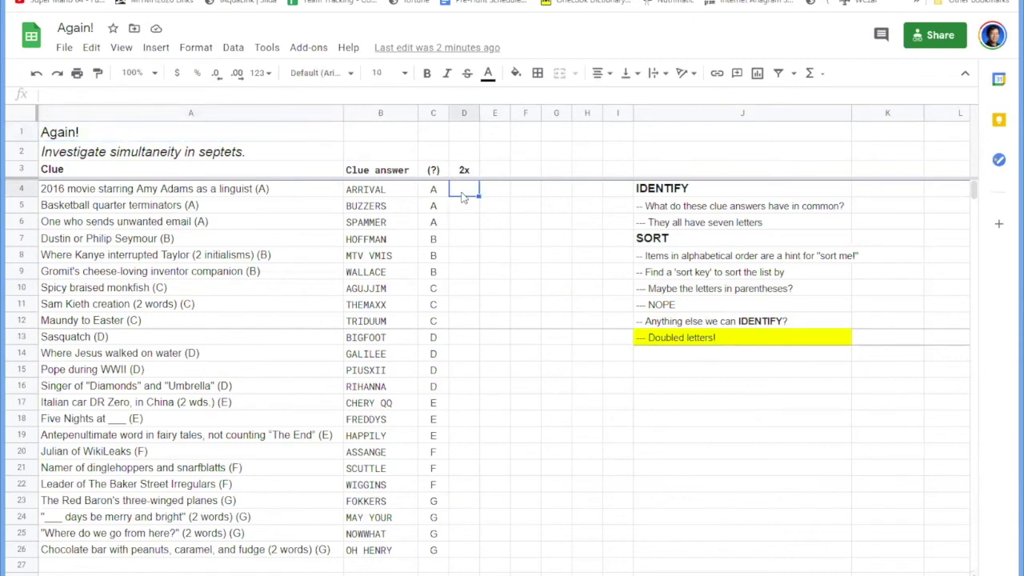
# Enter doubled letters R, Z, M, F, V, L, J, X, U, O, E down column D.
pyautogui.write('R')
pyautogui.press('Return')
pyautogui.write('Z')
pyautogui.press('Return')
pyautogui.write('M')
pyautogui.press('Return')
pyautogui.write('F')
pyautogui.press('Return')
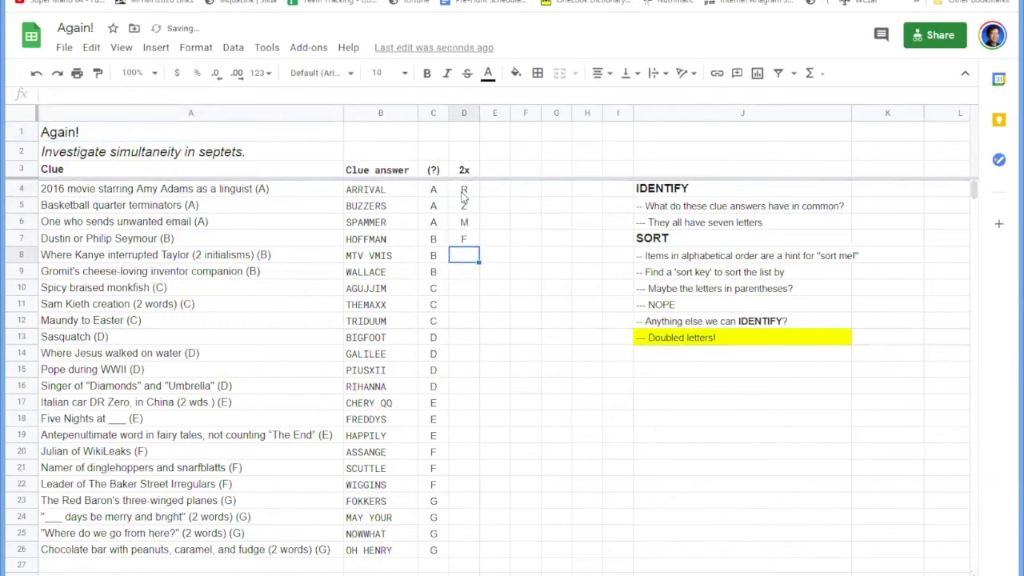
pyautogui.write('V')
pyautogui.press('Return')
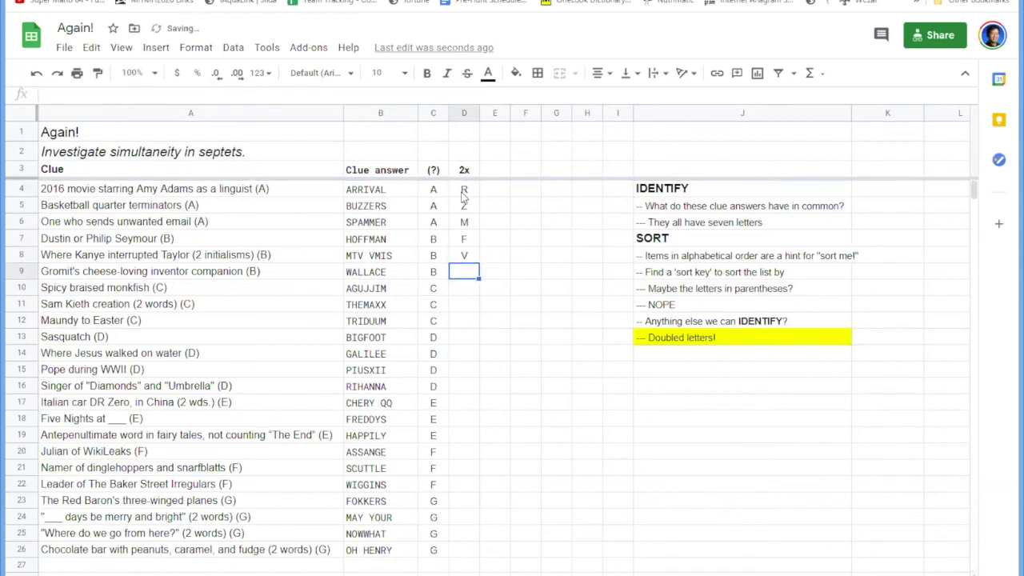
pyautogui.write('L')
pyautogui.press('Return')
pyautogui.write('J')
pyautogui.press('Return')
pyautogui.write('X')
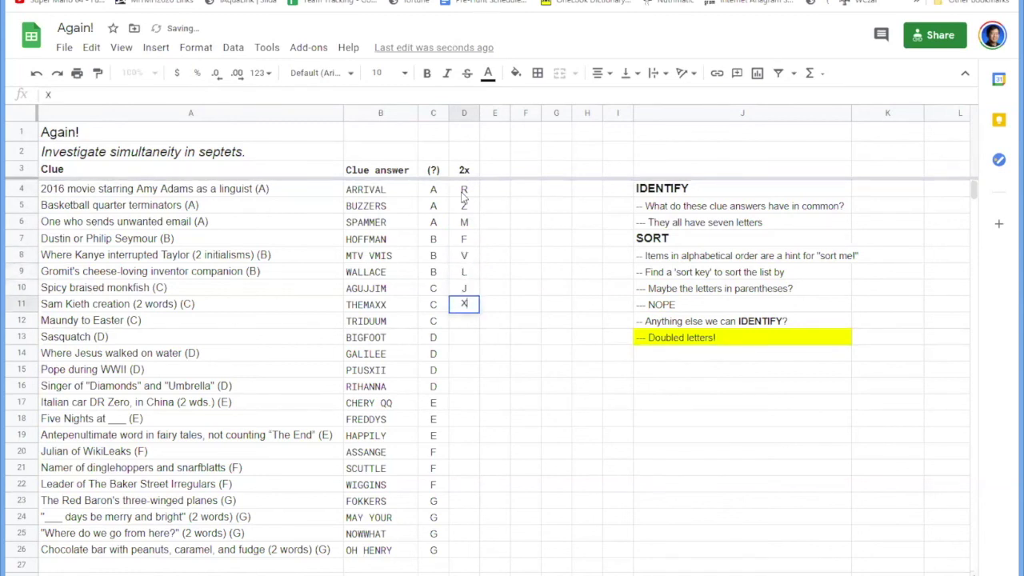
pyautogui.press('Return')
pyautogui.write('U')
pyautogui.press('Return')
pyautogui.write('O')
pyautogui.press('Return')
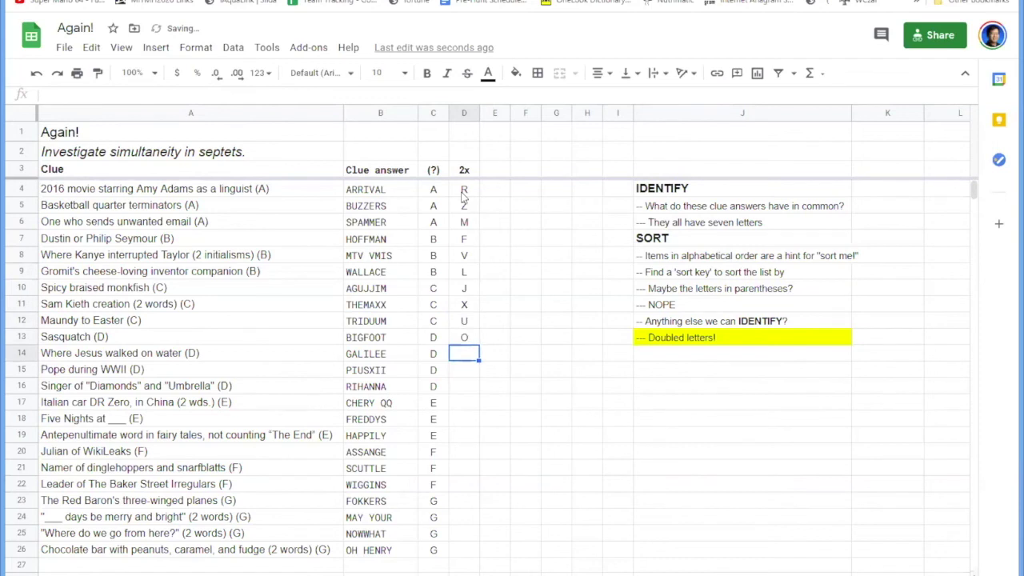
pyautogui.write('E')
pyautogui.press('Return')
pyautogui.write('O')
# Fix PIUSXII's letter to I, then add N, Q, D, P, S, T, G, K, Y, W, H.
pyautogui.press('Return')
pyautogui.press('Up')
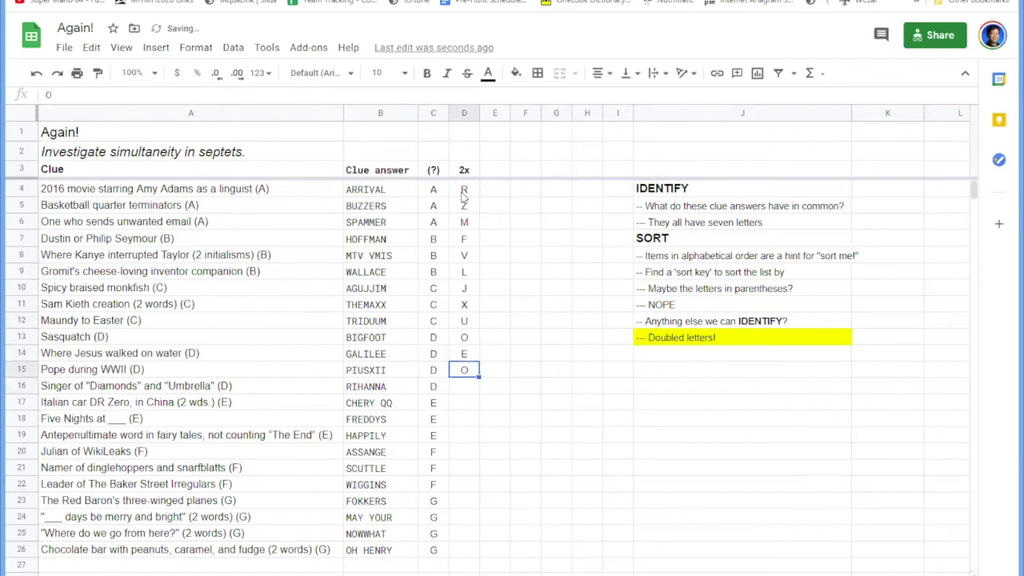
pyautogui.write('I')
pyautogui.press('Return')
pyautogui.write('N')
pyautogui.press('Return')
pyautogui.write('Q')
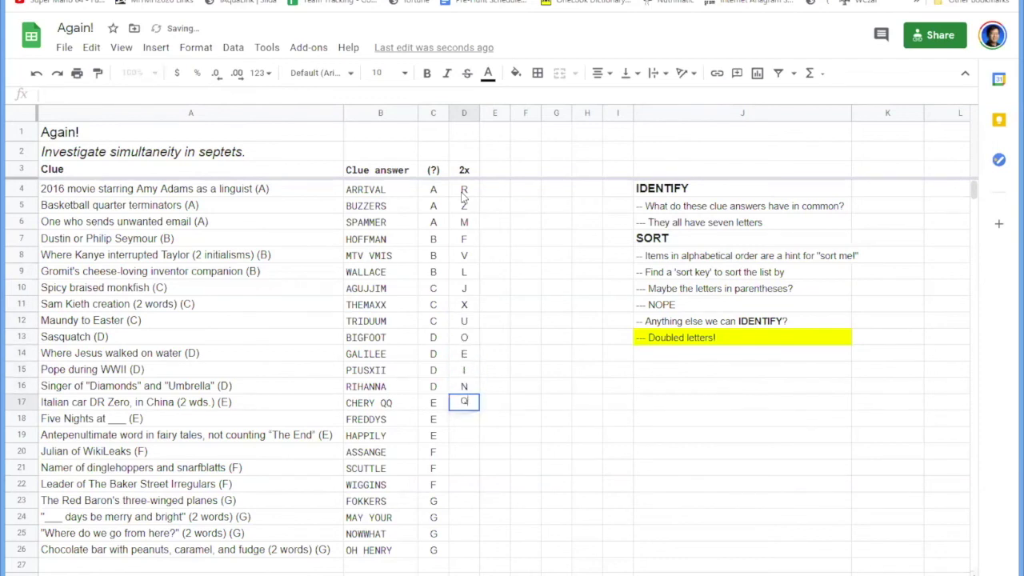
pyautogui.press('Return')
pyautogui.write('D')
pyautogui.press('Return')
pyautogui.write('P')
pyautogui.press('Return')
pyautogui.write('S')
pyautogui.press('Return')
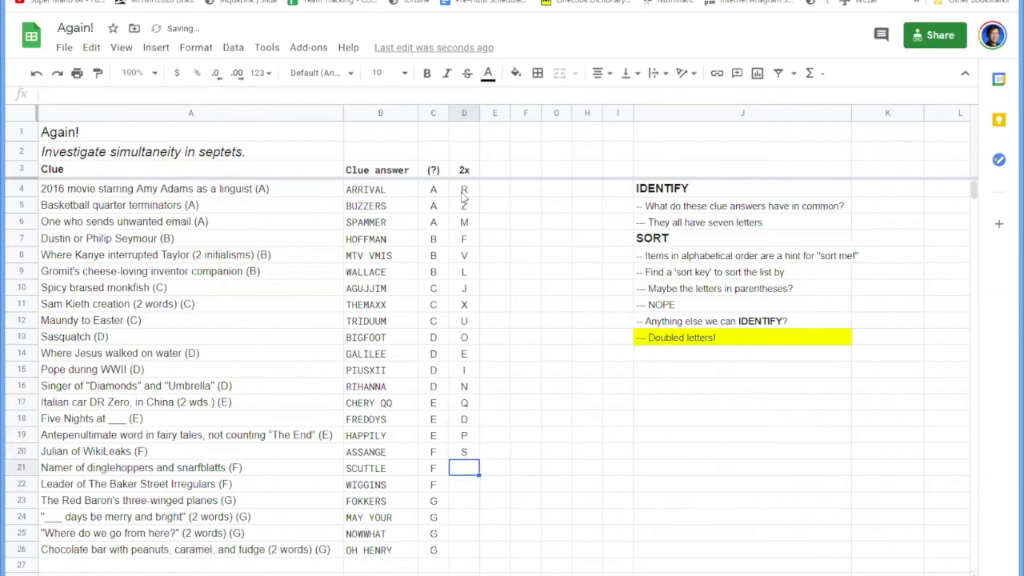
pyautogui.write('T')
pyautogui.press('Return')
pyautogui.write('G')
pyautogui.press('Return')
pyautogui.write('K')
pyautogui.press('Return')
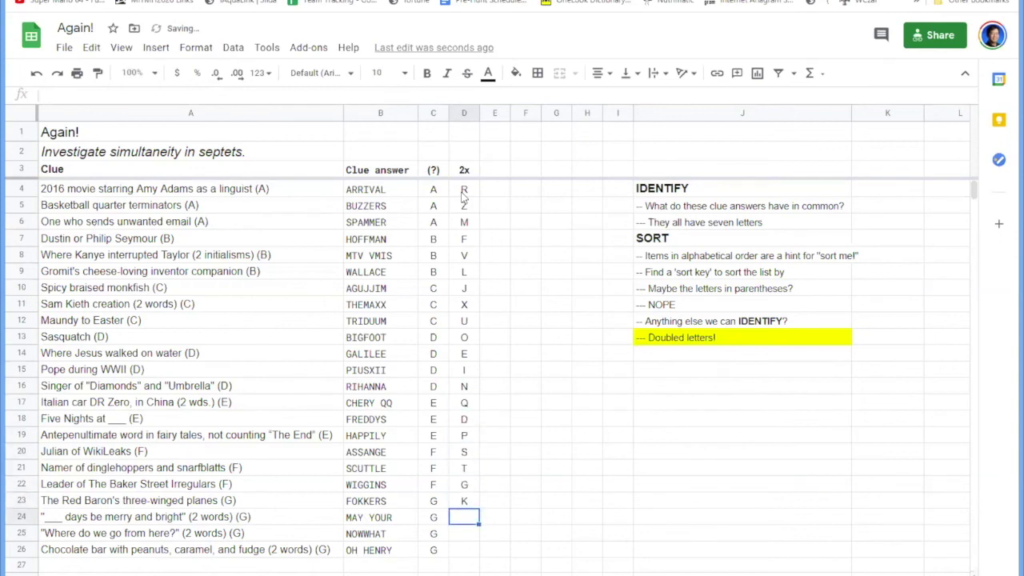
pyautogui.write('Y')
pyautogui.press('Return')
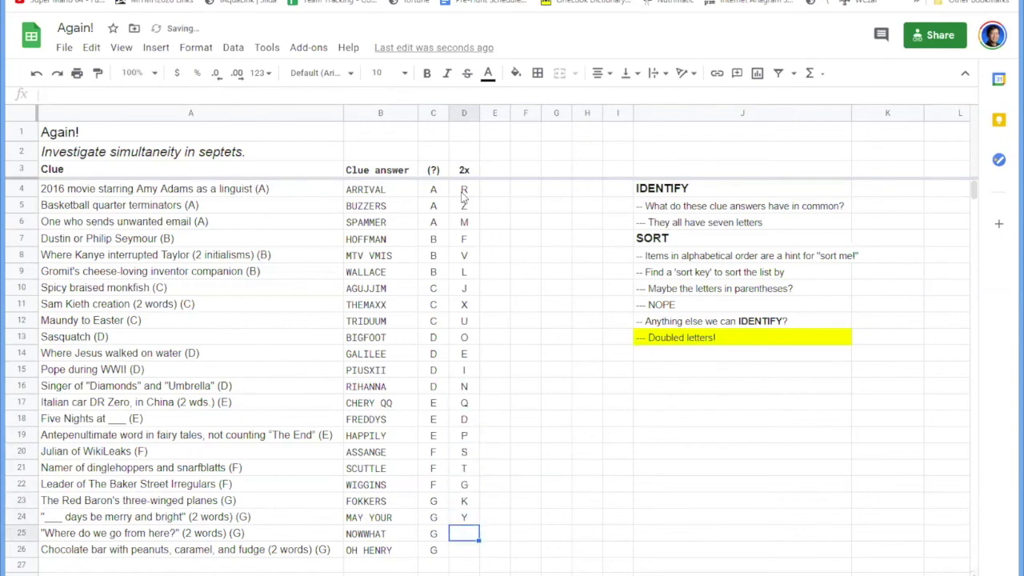
pyautogui.write('W')
pyautogui.press('Return')
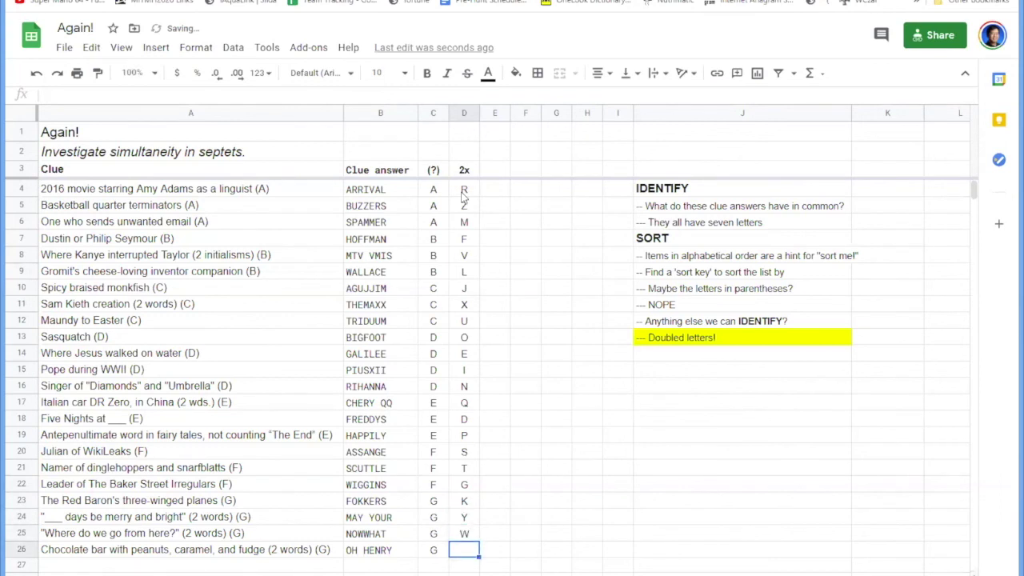
pyautogui.write('H')
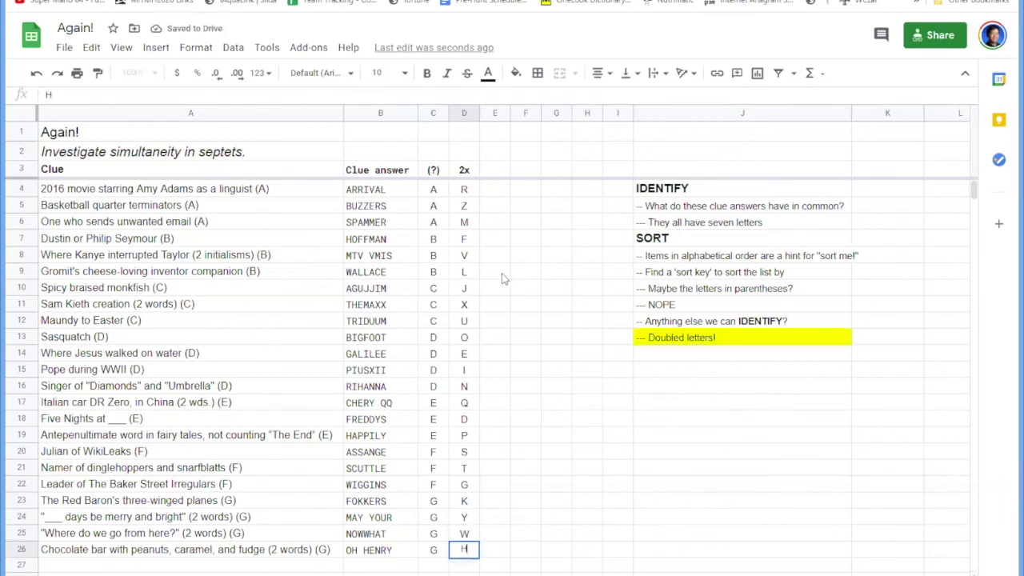
pyautogui.press('Return')
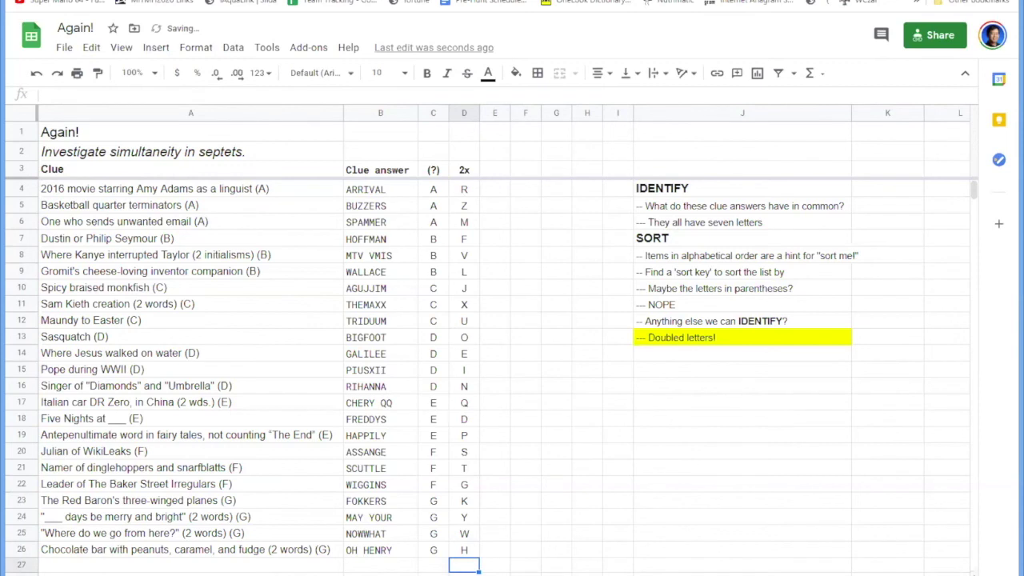